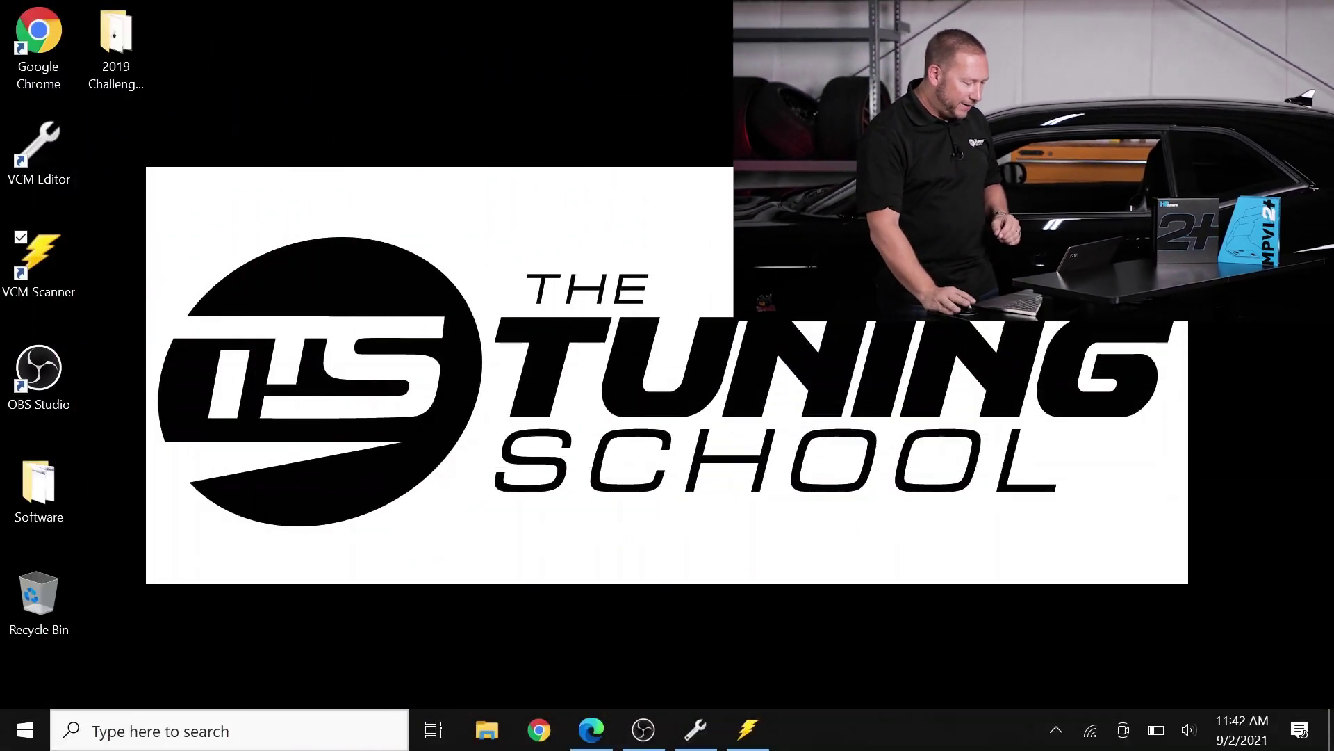
Bring the VCM Scanner 'drive home part throttle knock' log to the front
{"action": "left_click", "coordinate": [745, 741]}
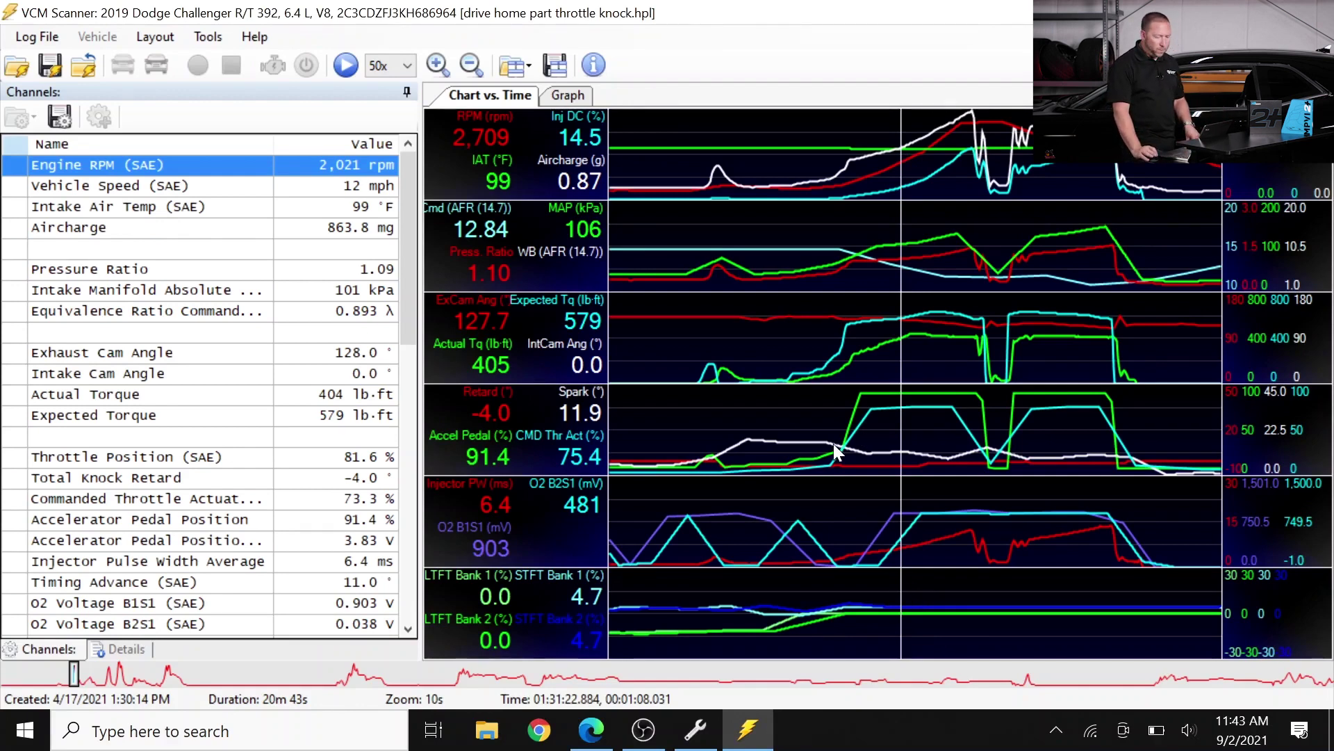
Scrub the log through peak airflow to the -2.0° knock retard at 4,903 rpm
{"action": "left_click_drag", "start_coordinate": [838, 453], "coordinate": [966, 393]}
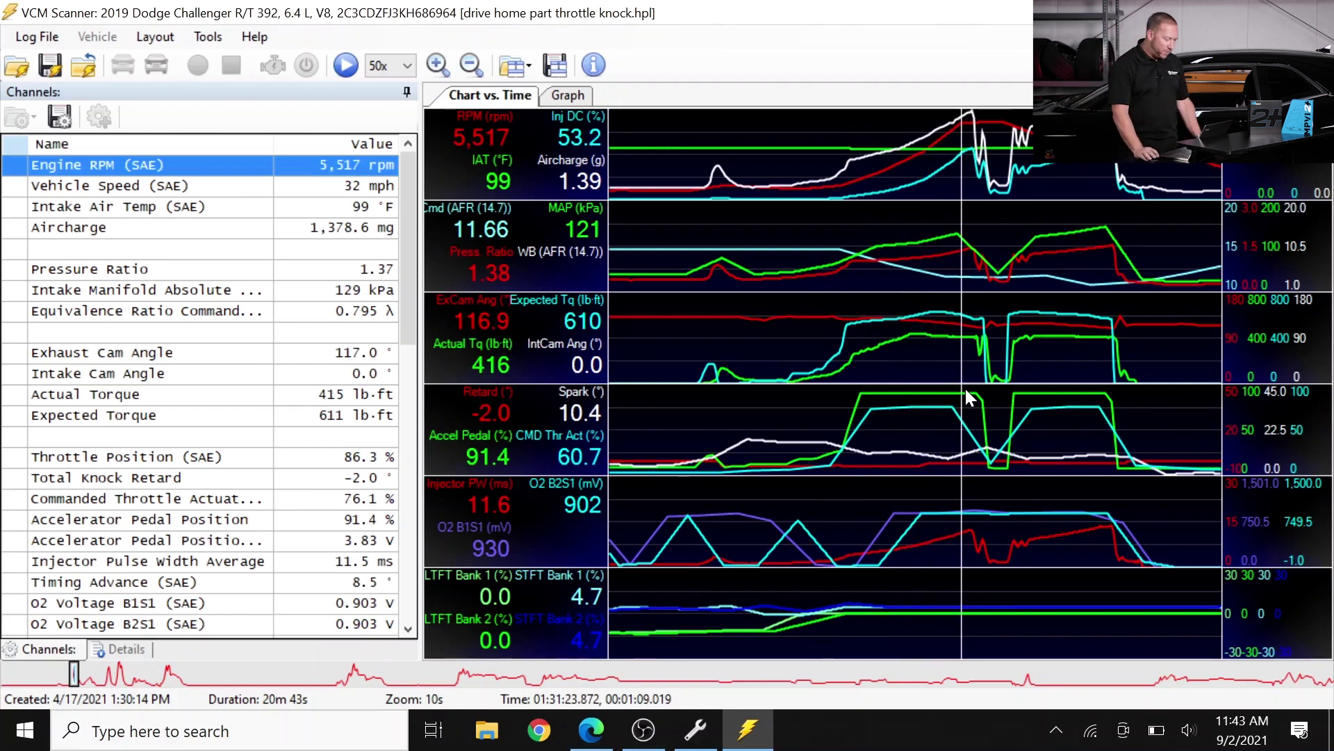
{"action": "mouse_move", "coordinate": [984, 395]}
{"action": "left_mouse_down"}
{"action": "mouse_move", "coordinate": [1016, 412]}
{"action": "mouse_move", "coordinate": [961, 414]}
{"action": "mouse_move", "coordinate": [1016, 413]}
{"action": "mouse_move", "coordinate": [990, 408]}
{"action": "left_mouse_up"}
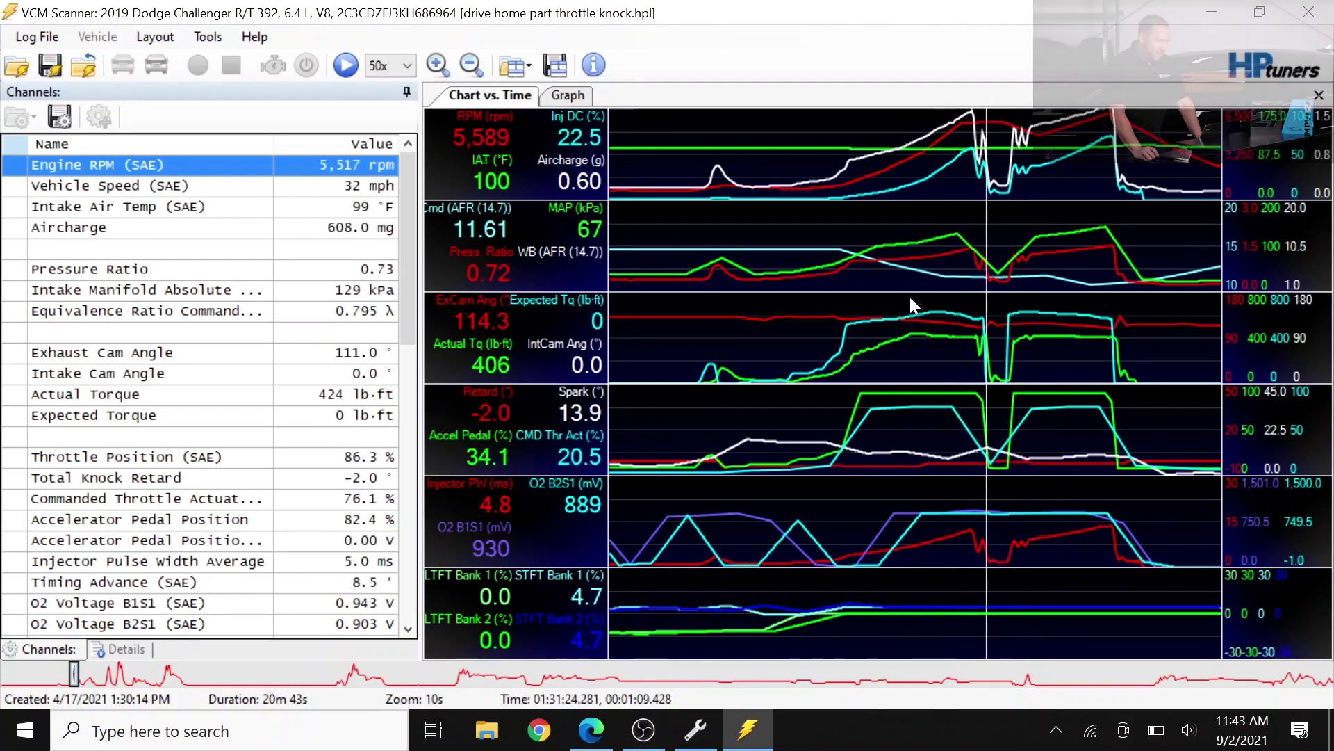
{"action": "left_click", "coordinate": [852, 189]}
{"action": "left_click_drag", "start_coordinate": [853, 186], "coordinate": [971, 125]}
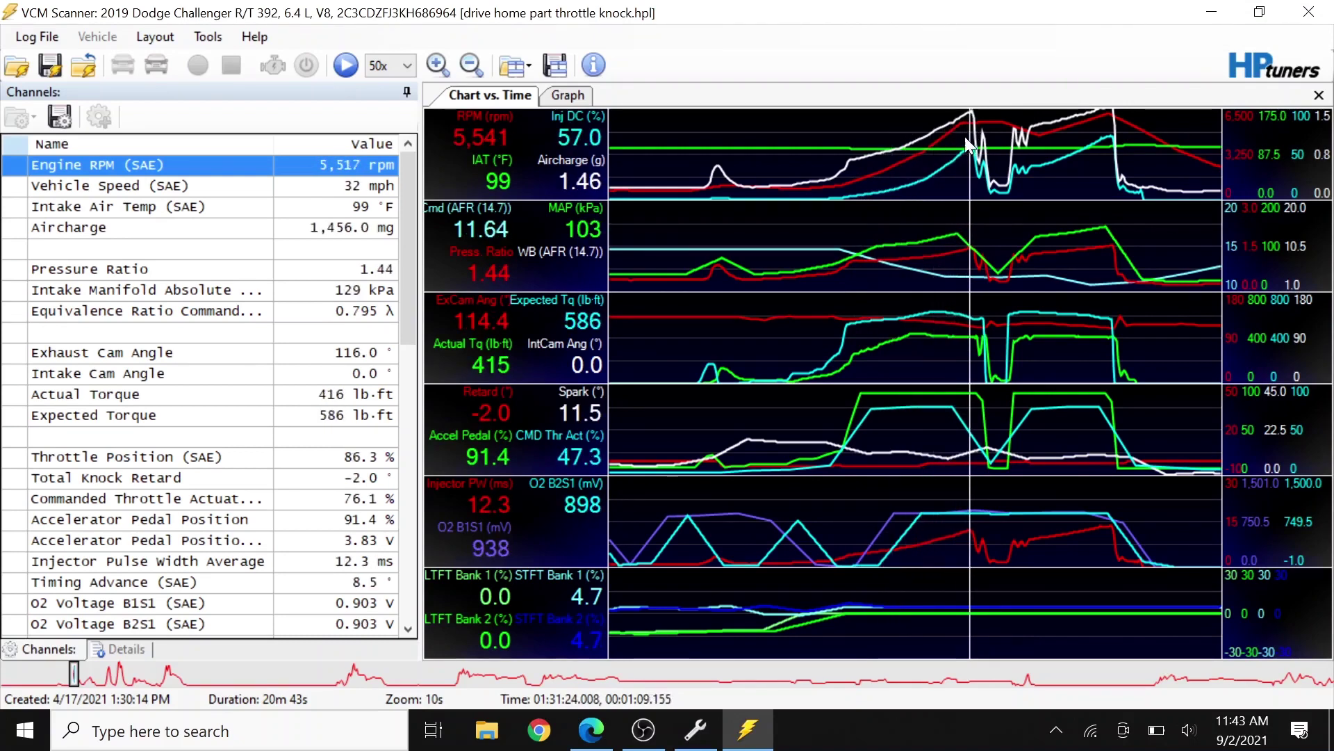
{"action": "left_click_drag", "start_coordinate": [987, 389], "coordinate": [964, 182]}
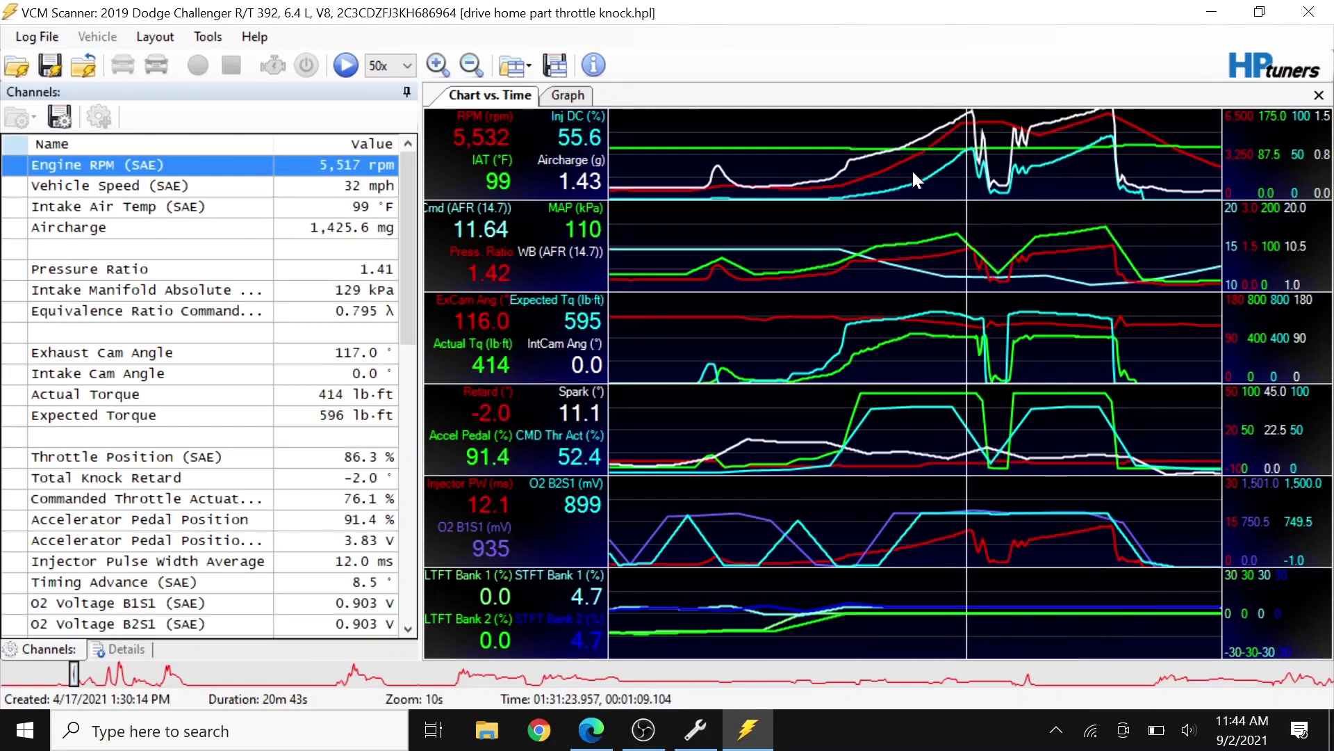
{"action": "left_click_drag", "start_coordinate": [896, 179], "coordinate": [971, 141]}
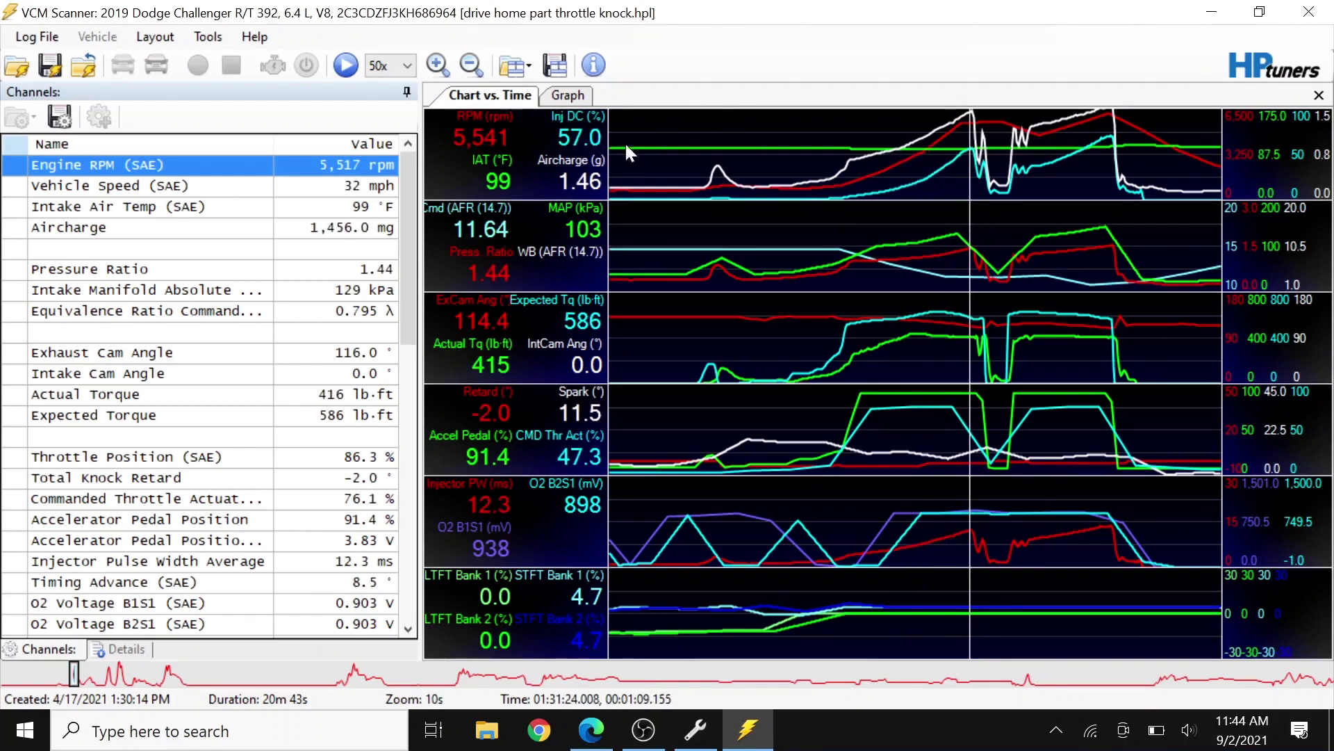
{"action": "left_click_drag", "start_coordinate": [956, 159], "coordinate": [962, 160]}
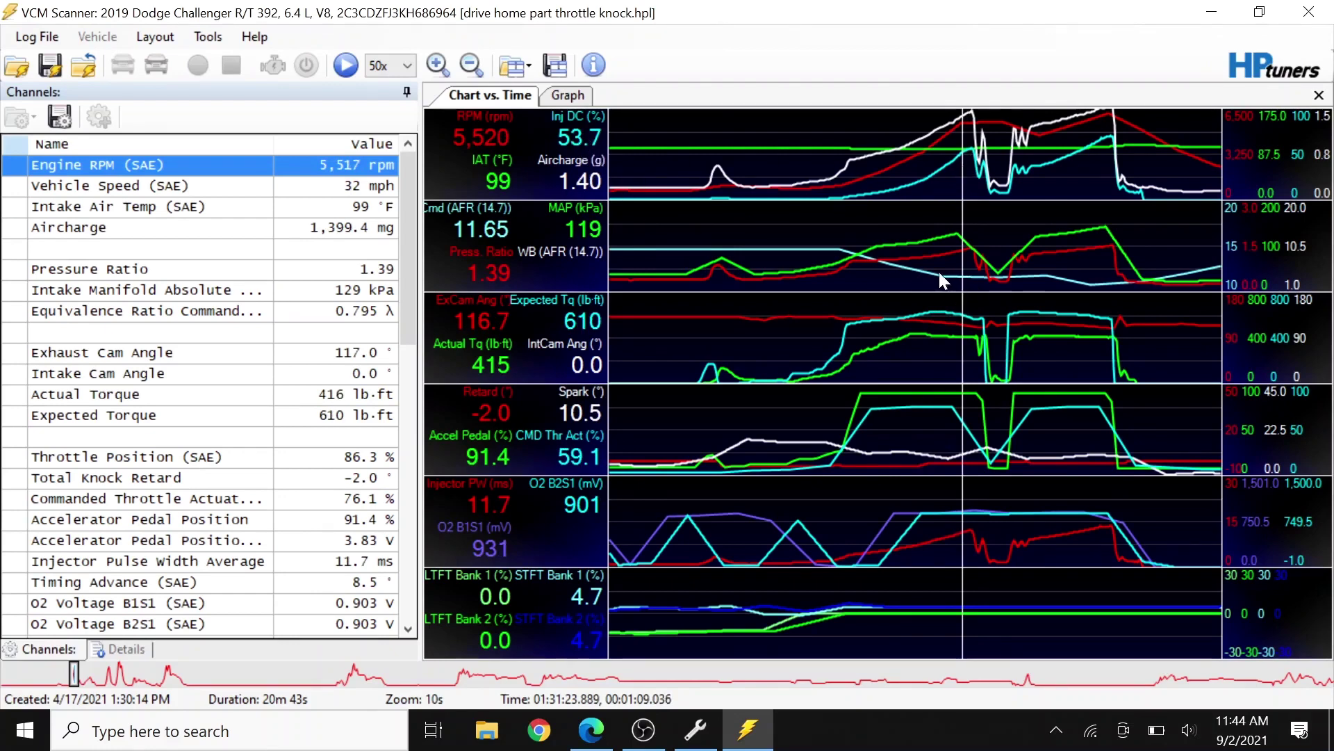
{"action": "mouse_move", "coordinate": [940, 273]}
{"action": "left_mouse_down"}
{"action": "mouse_move", "coordinate": [876, 257]}
{"action": "mouse_move", "coordinate": [949, 273]}
{"action": "left_mouse_up"}
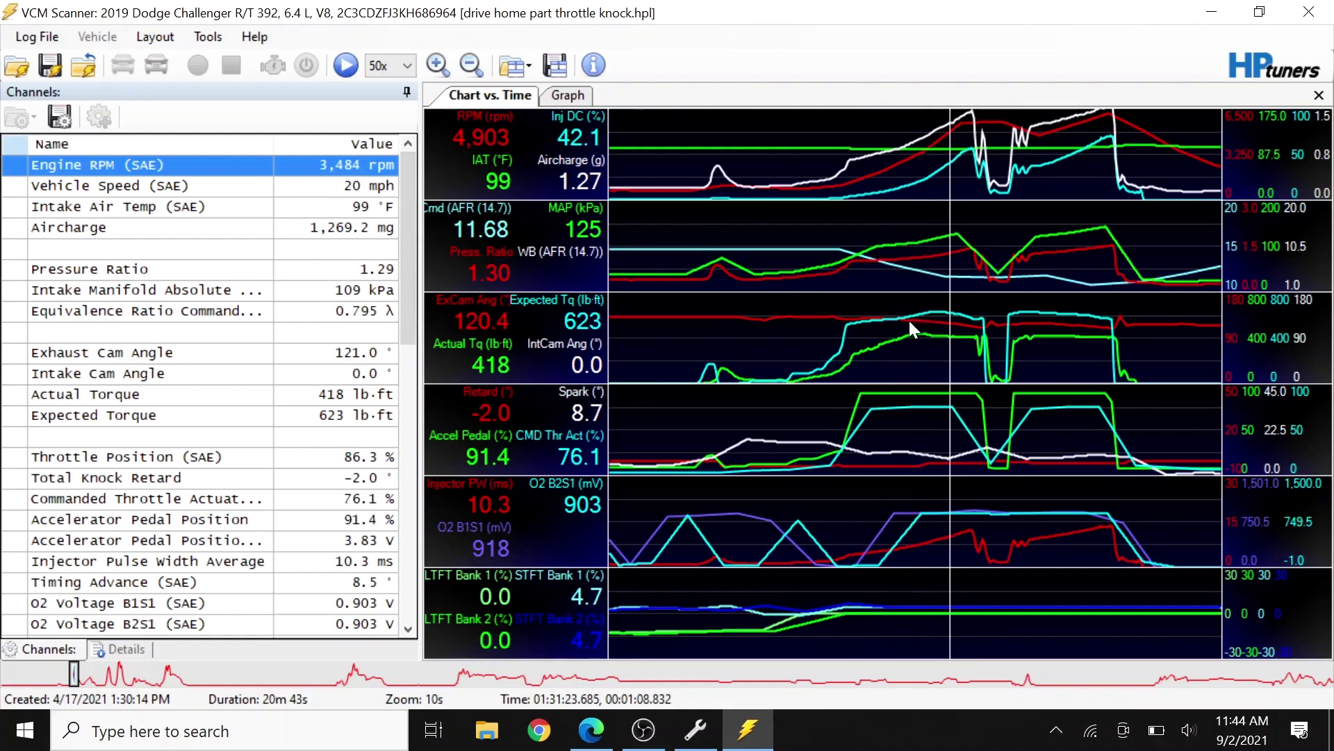
Locate the -4° knock retard in the pull, then switch to the 'Testing 4-17-2021 new' tune in VCM Editor
{"action": "mouse_move", "coordinate": [926, 458]}
{"action": "left_mouse_down"}
{"action": "mouse_move", "coordinate": [957, 454]}
{"action": "mouse_move", "coordinate": [950, 467]}
{"action": "mouse_move", "coordinate": [877, 461]}
{"action": "mouse_move", "coordinate": [908, 453]}
{"action": "left_mouse_up"}
{"action": "left_click_drag", "start_coordinate": [870, 400], "coordinate": [950, 400]}
{"action": "left_click", "coordinate": [895, 465]}
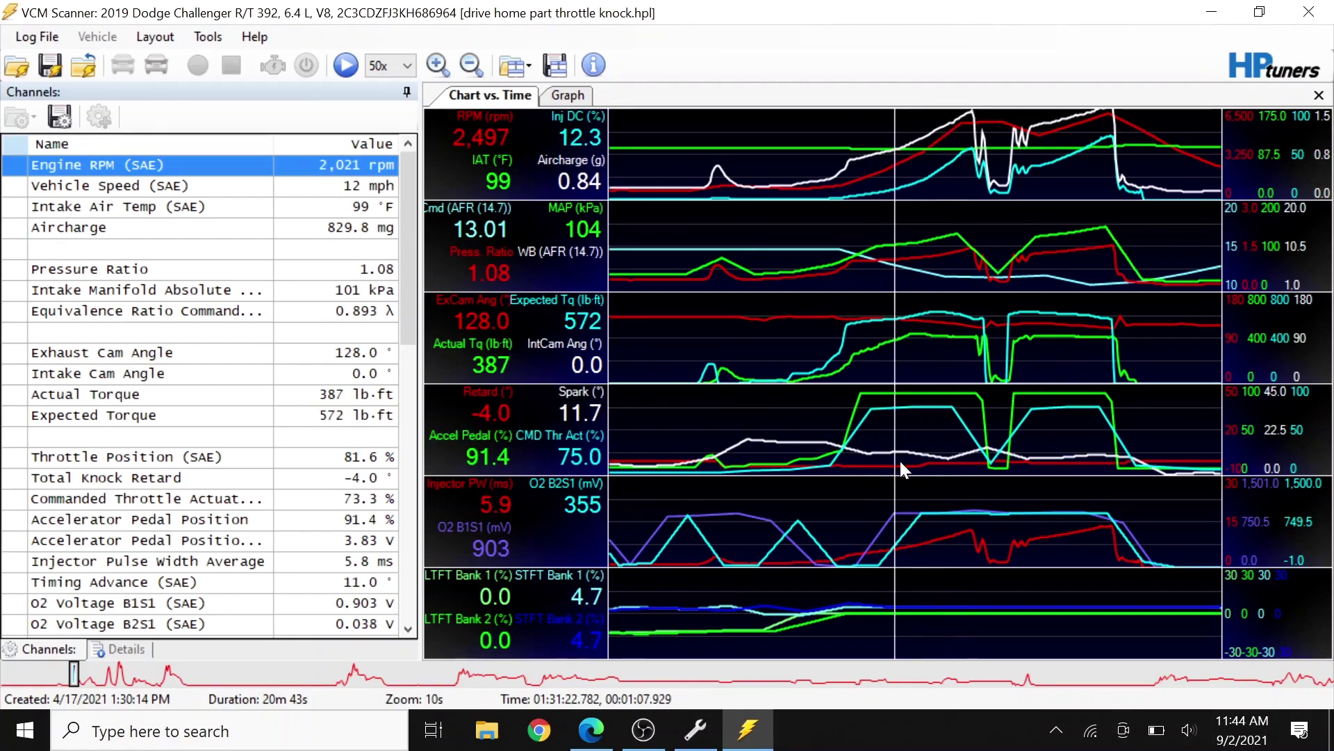
{"action": "left_click_drag", "start_coordinate": [900, 462], "coordinate": [929, 461]}
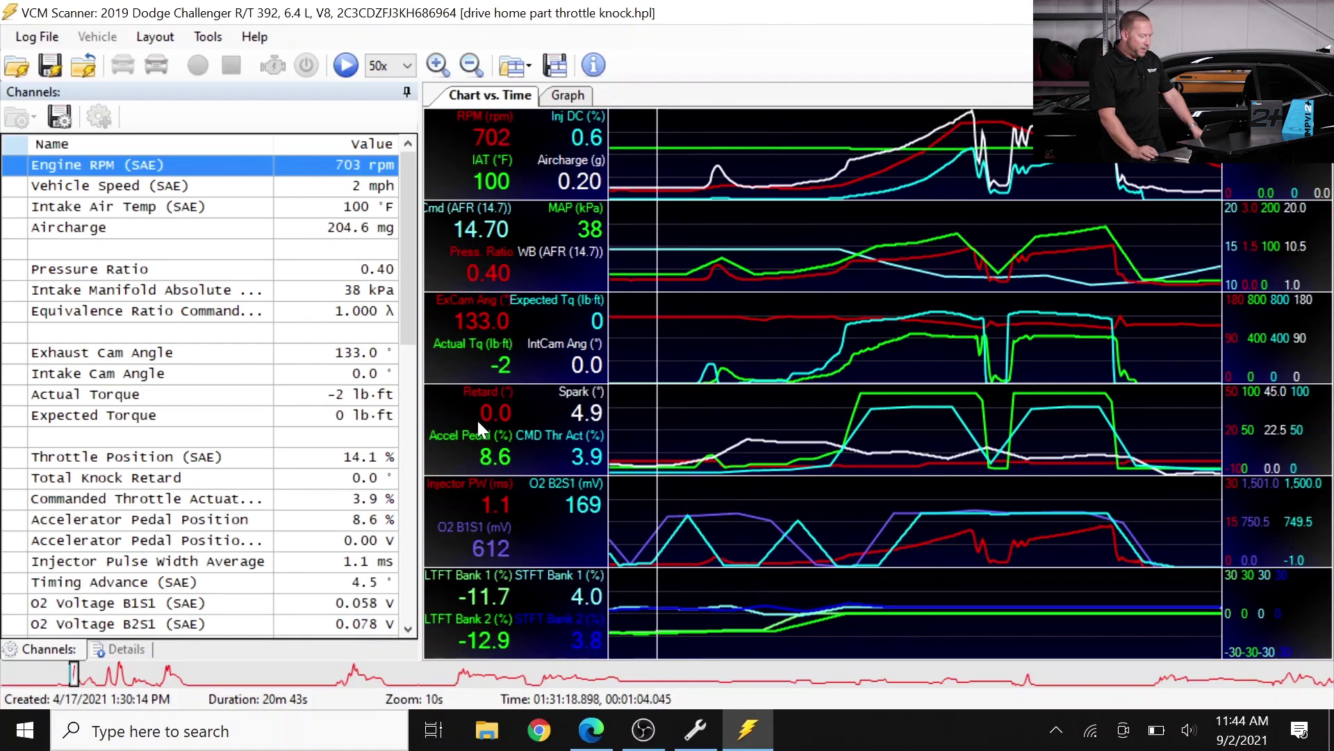
{"action": "left_click_drag", "start_coordinate": [695, 465], "coordinate": [909, 454]}
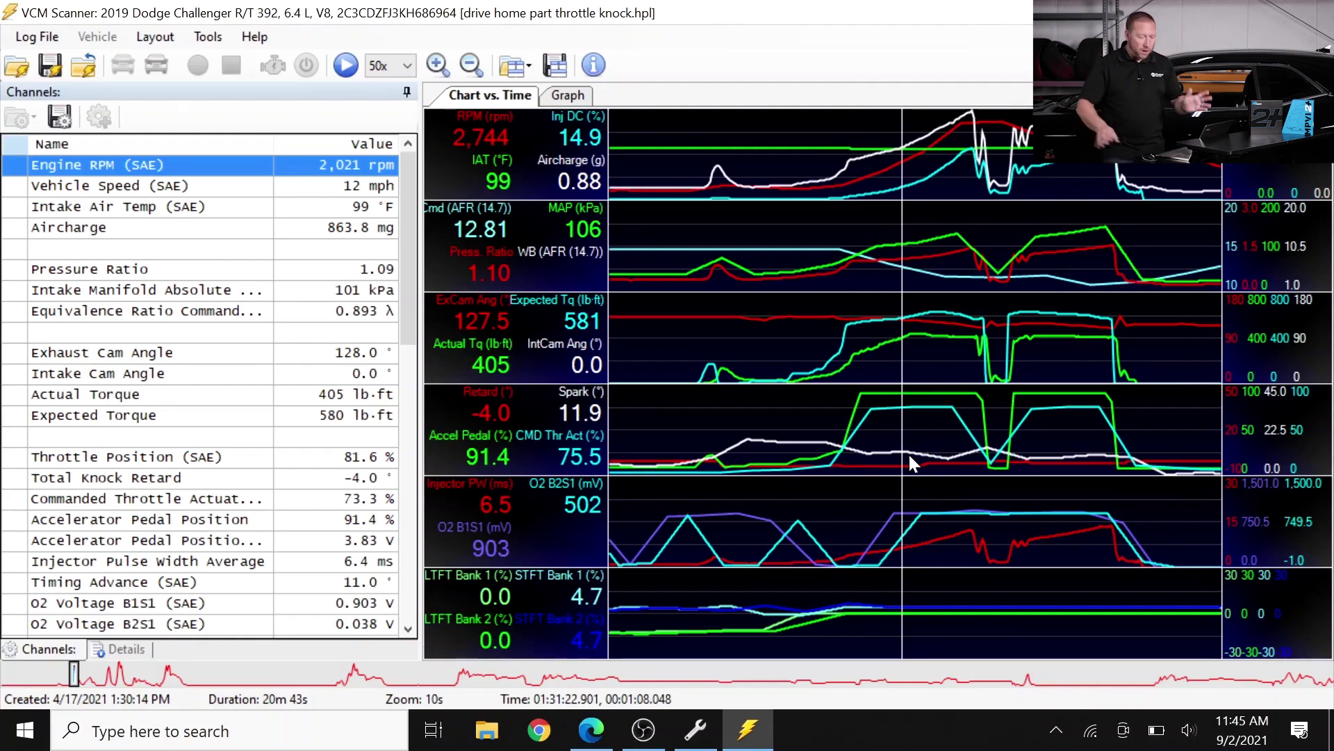
{"action": "left_click", "coordinate": [696, 729]}
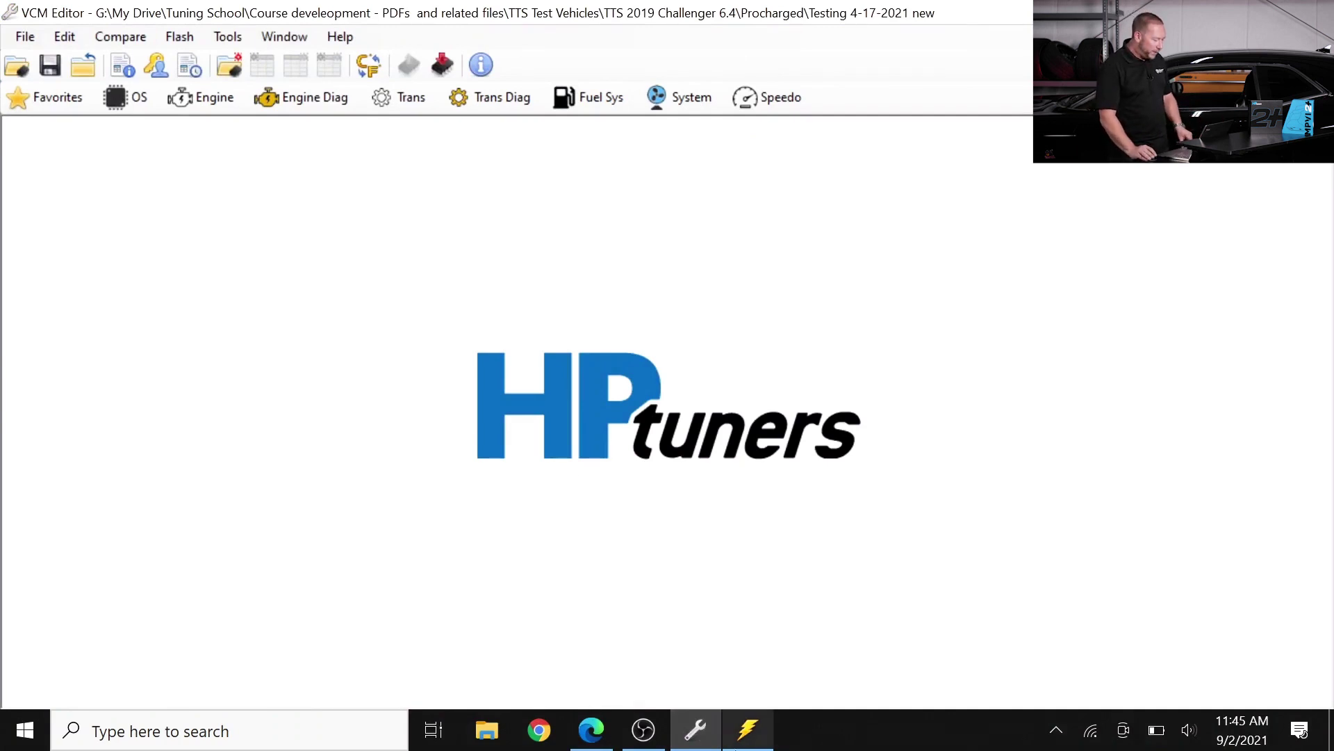
Return to the VCM Scanner knock log, now reading 3,310 rpm and -3.5° retard
{"action": "left_click", "coordinate": [740, 744]}
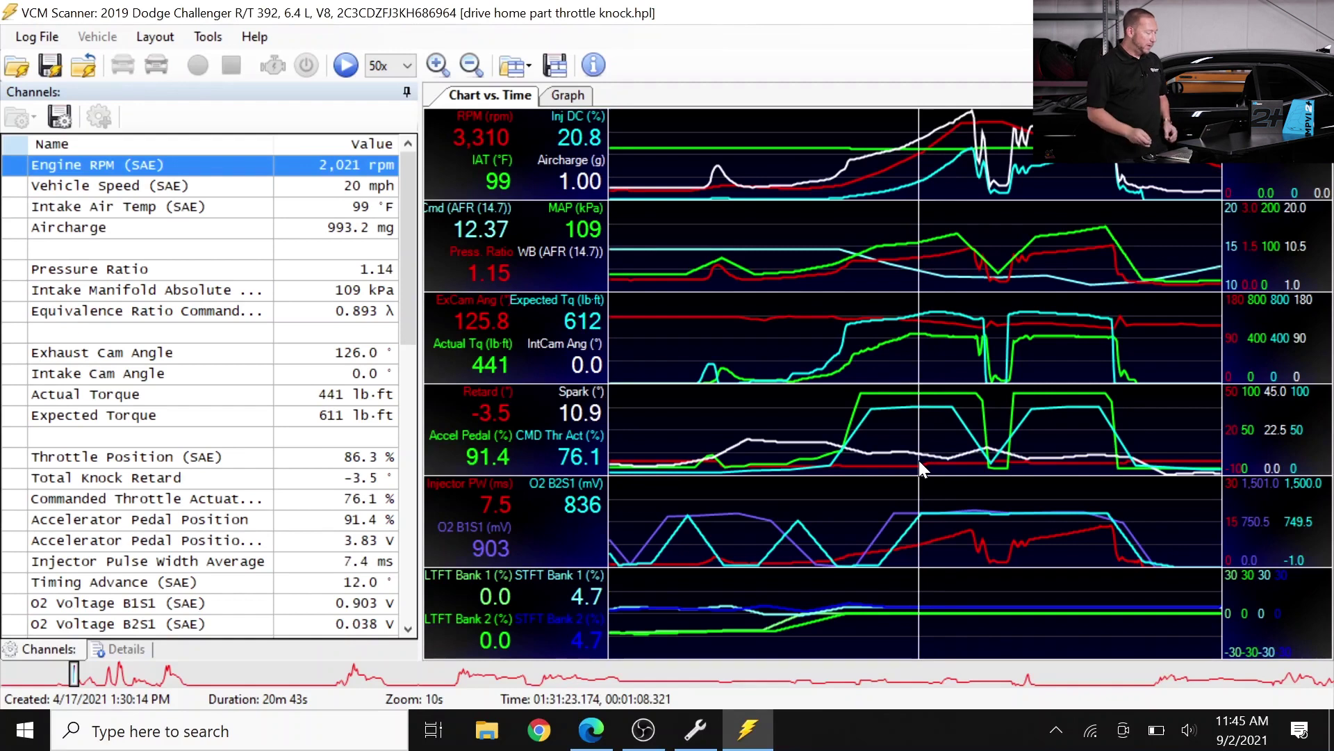
Recheck the knock retard point in the log, then open VCM Editor's Engine Spark Advance settings
{"action": "left_click_drag", "start_coordinate": [913, 465], "coordinate": [911, 460]}
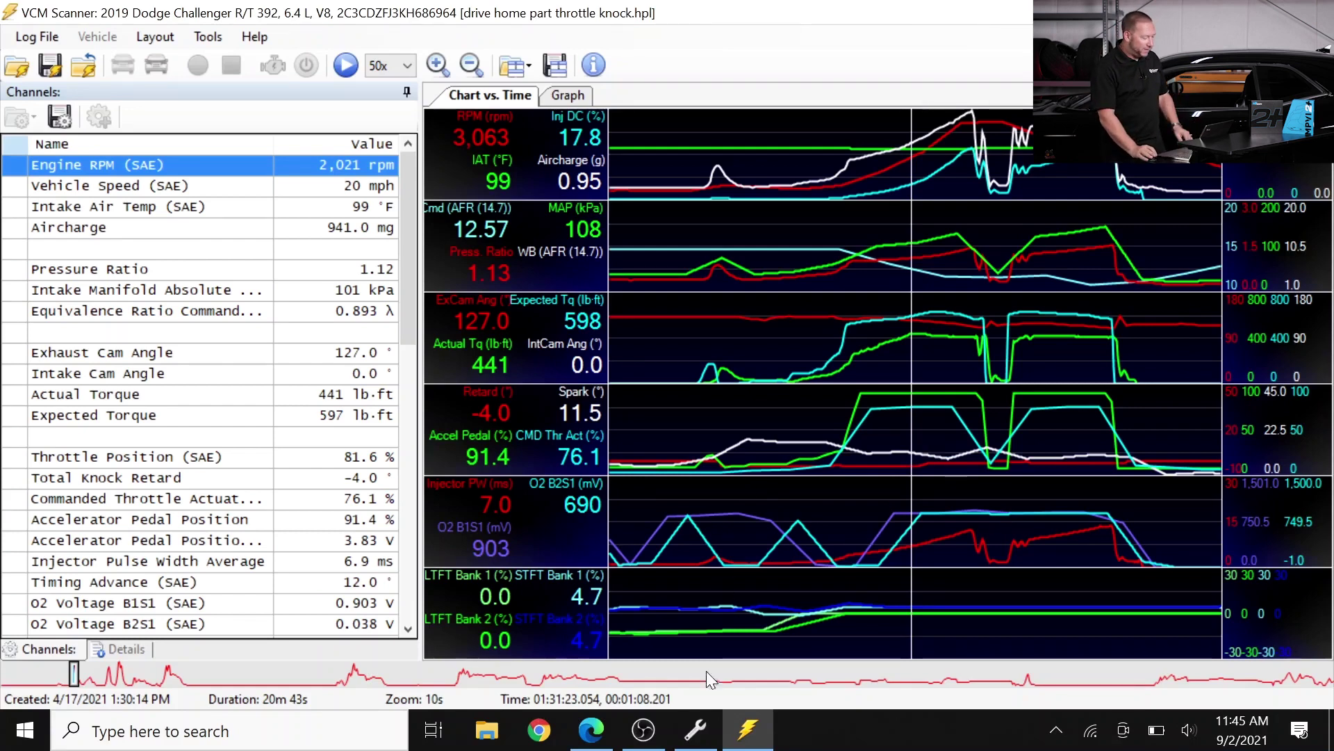
{"action": "left_click", "coordinate": [907, 435]}
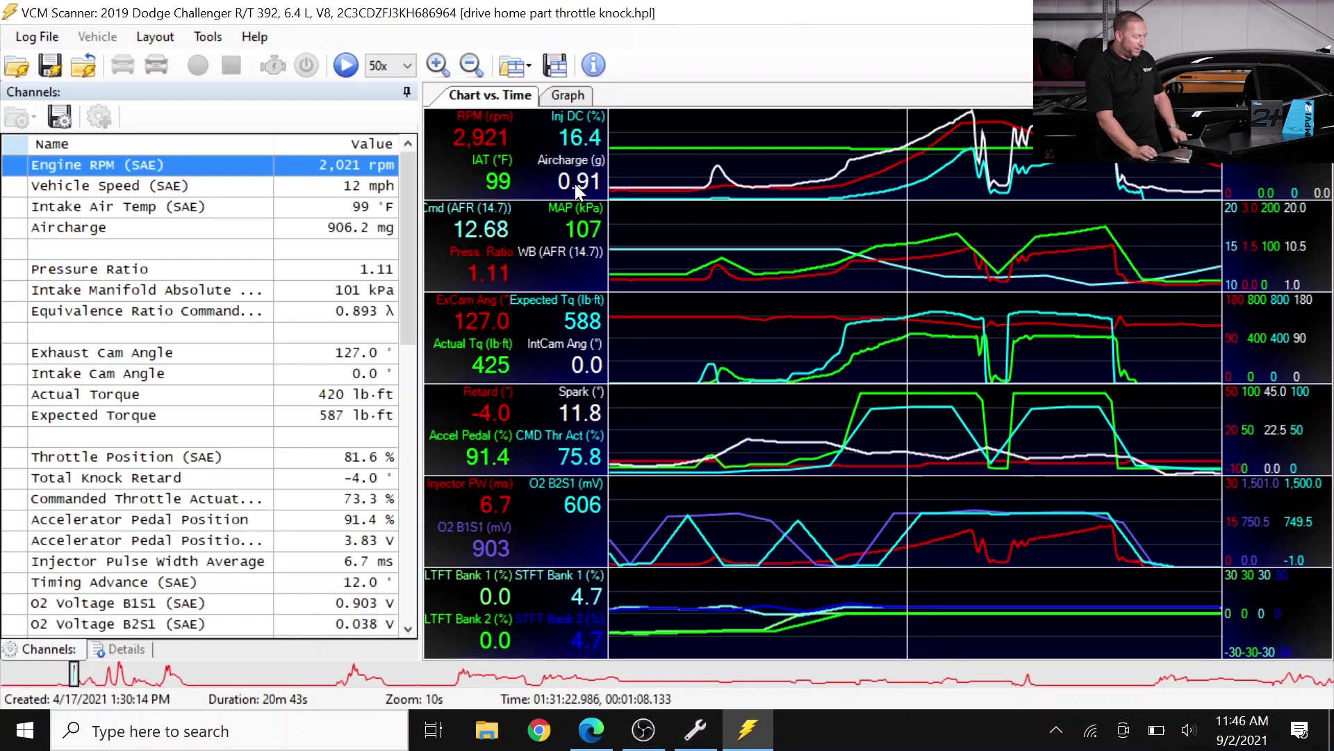
{"action": "mouse_move", "coordinate": [903, 150]}
{"action": "left_mouse_down"}
{"action": "mouse_move", "coordinate": [958, 133]}
{"action": "mouse_move", "coordinate": [928, 131]}
{"action": "mouse_move", "coordinate": [920, 164]}
{"action": "left_mouse_up"}
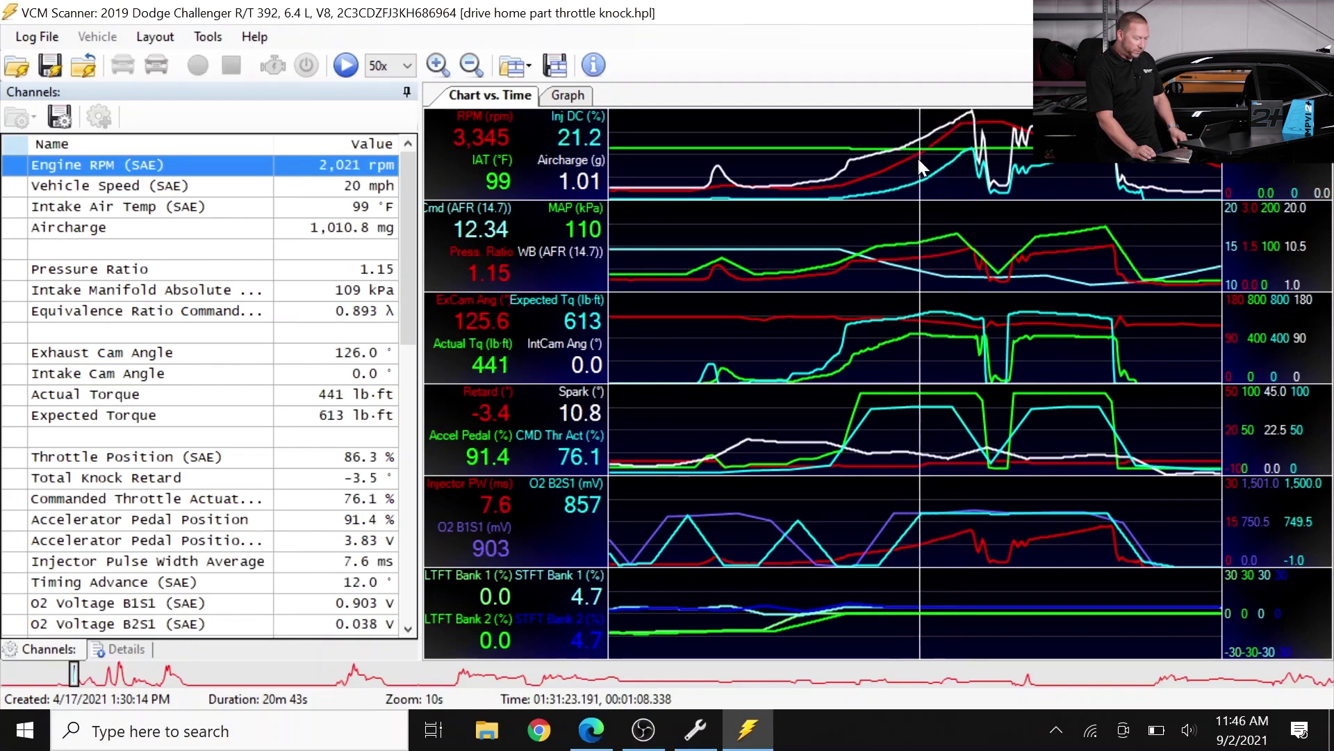
{"action": "left_click", "coordinate": [912, 452]}
{"action": "left_click", "coordinate": [709, 719]}
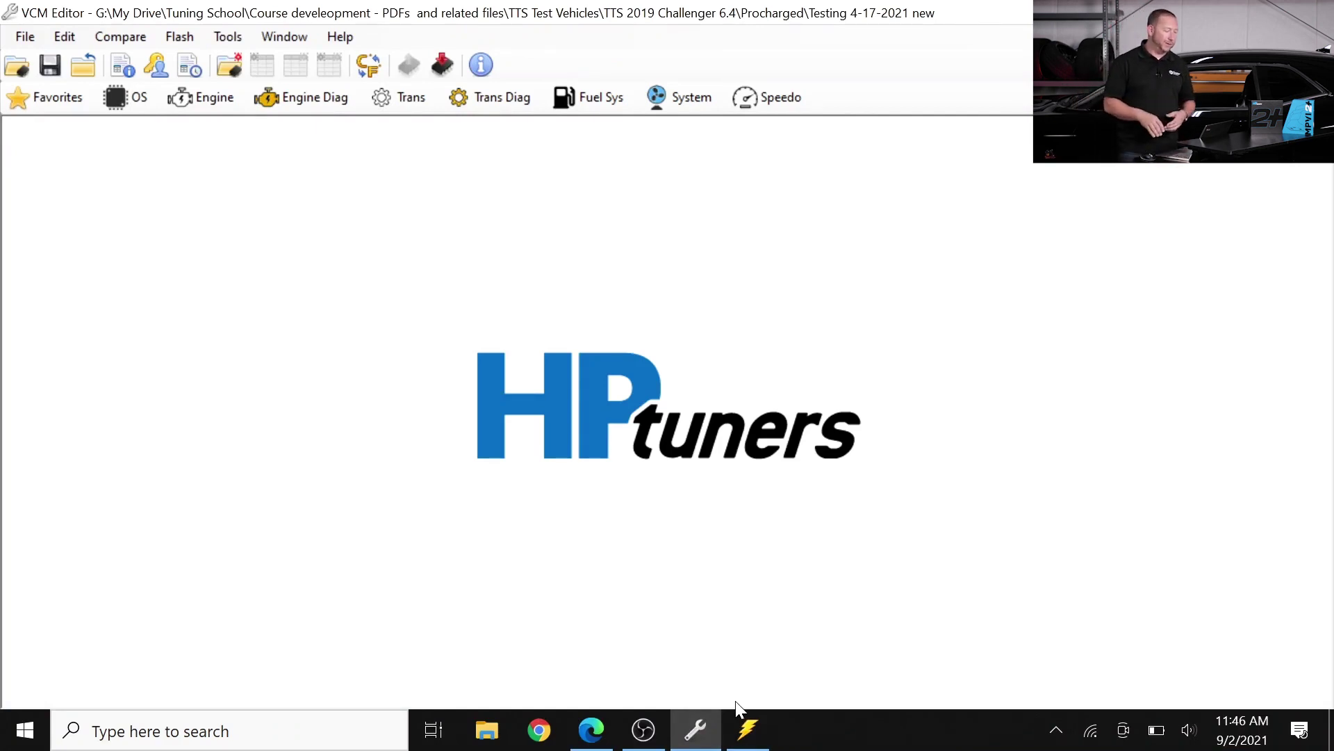
{"action": "left_click", "coordinate": [206, 96]}
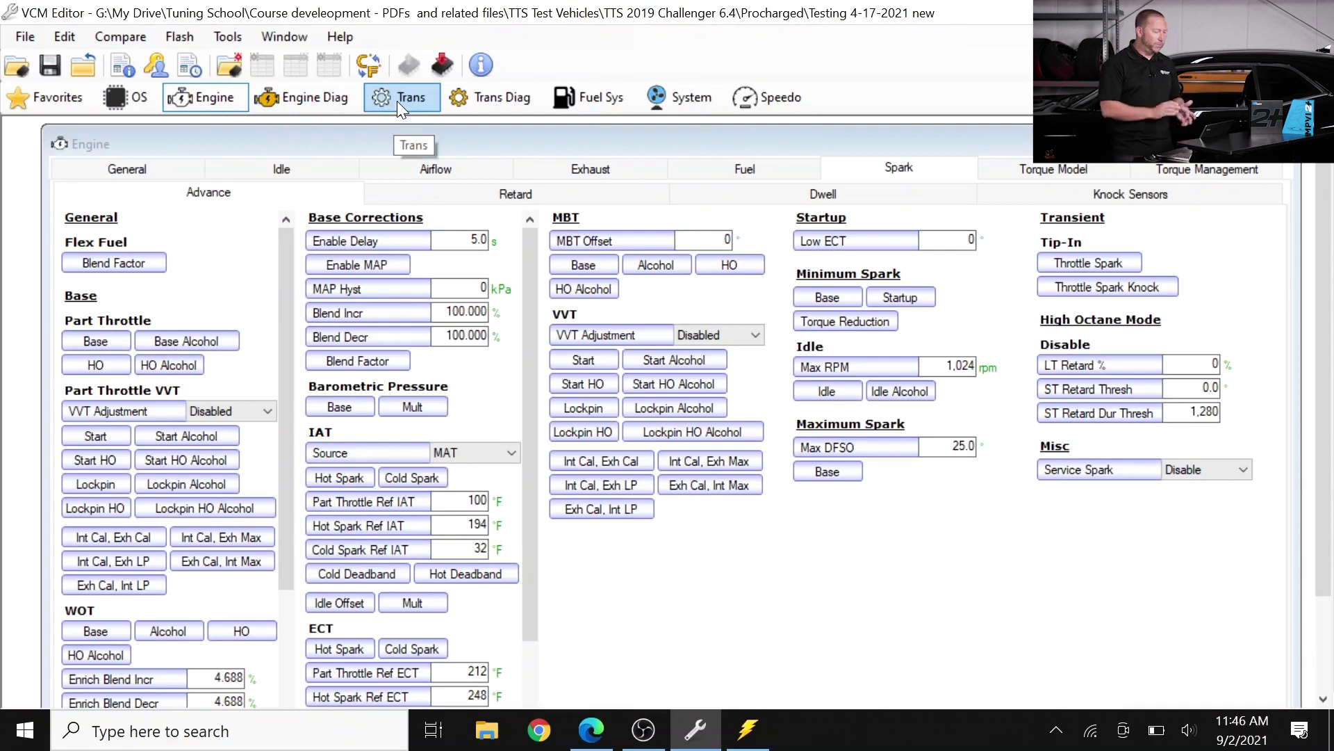
Open the WOT Base spark table from the WOT section of the Spark Advance tables
{"action": "left_click", "coordinate": [193, 111]}
{"action": "left_click", "coordinate": [886, 167]}
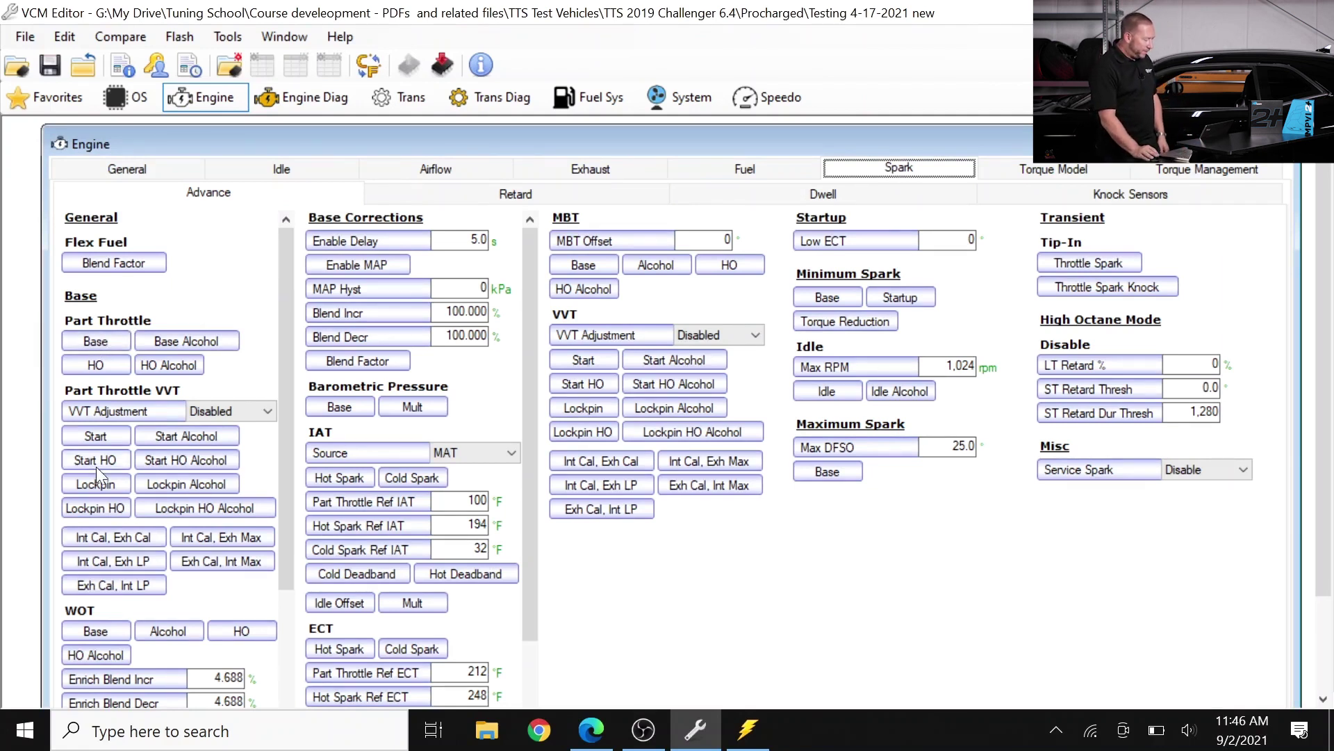
{"action": "left_click_drag", "start_coordinate": [283, 316], "coordinate": [287, 477]}
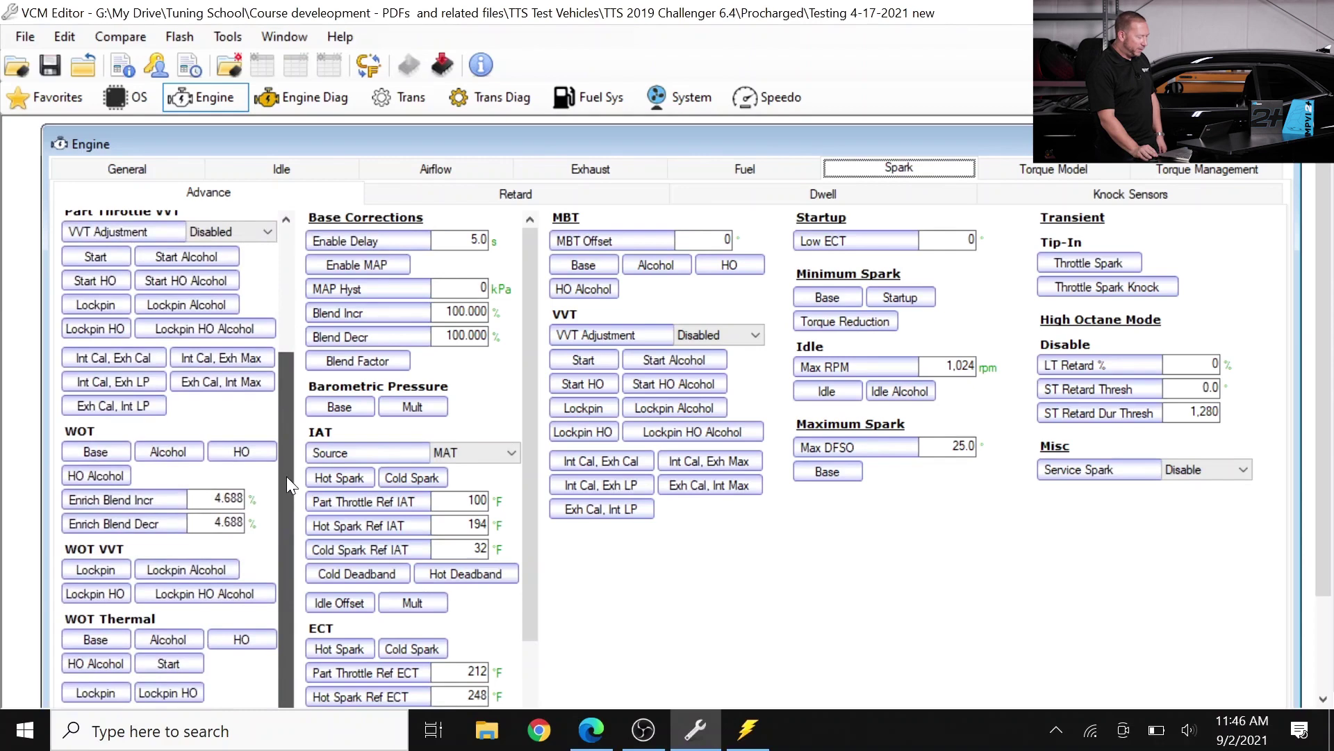
{"action": "left_click", "coordinate": [106, 452]}
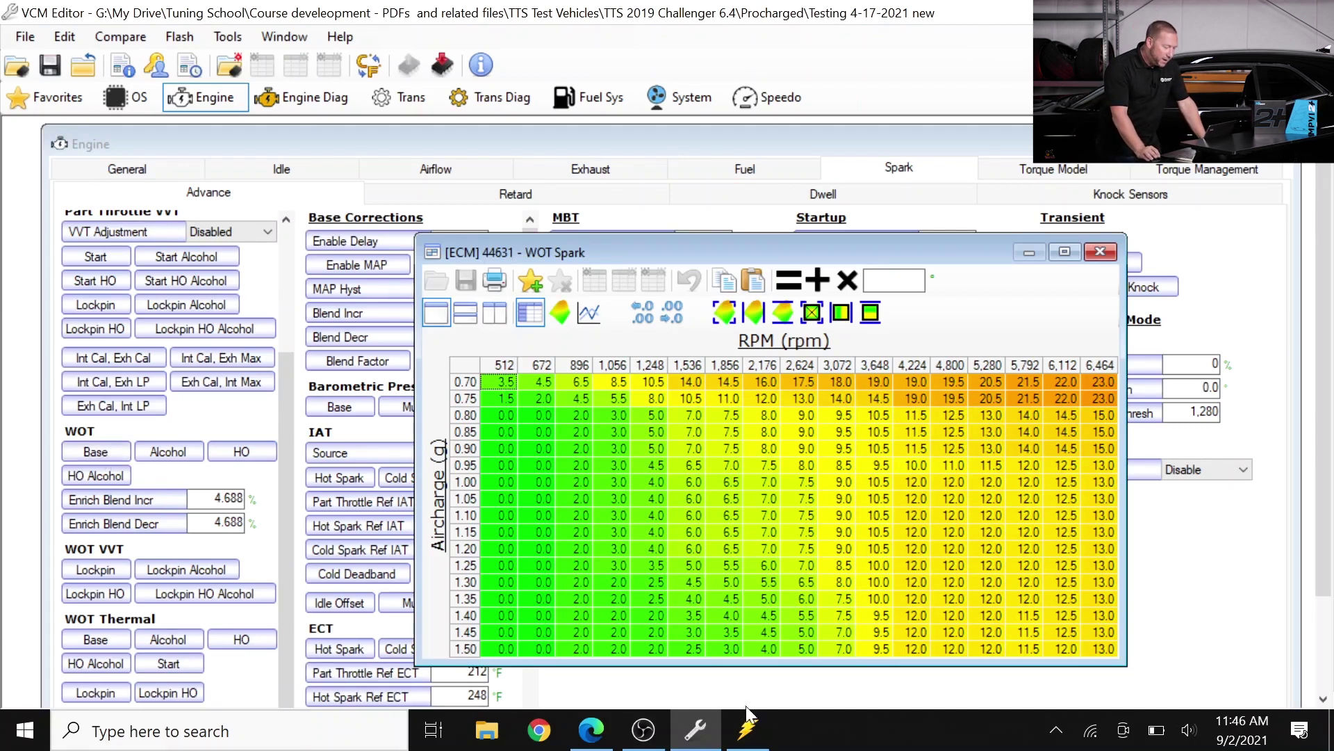
Read the airflow and rpm at the knock event in VCM Scanner, then return to the WOT Spark table
{"action": "left_click", "coordinate": [748, 738]}
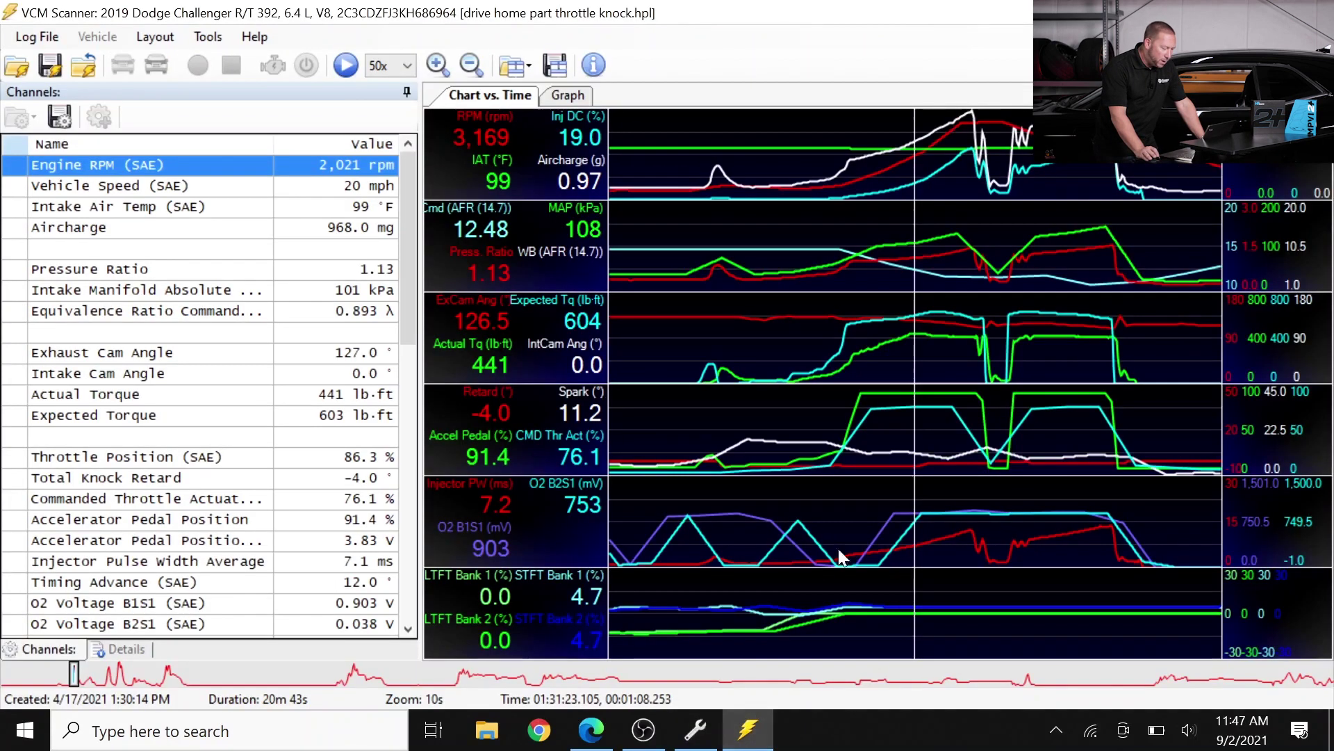
{"action": "left_click", "coordinate": [920, 467]}
{"action": "left_click", "coordinate": [931, 465]}
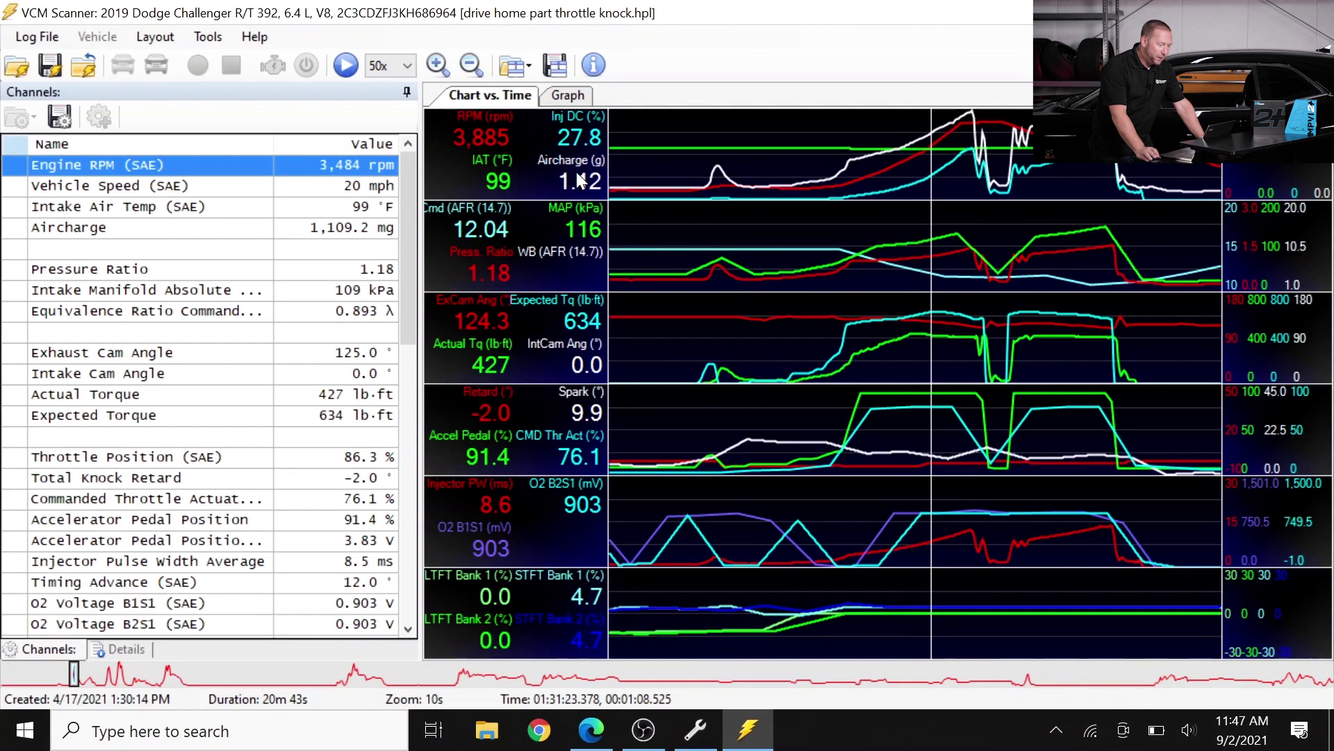
{"action": "left_click", "coordinate": [697, 731]}
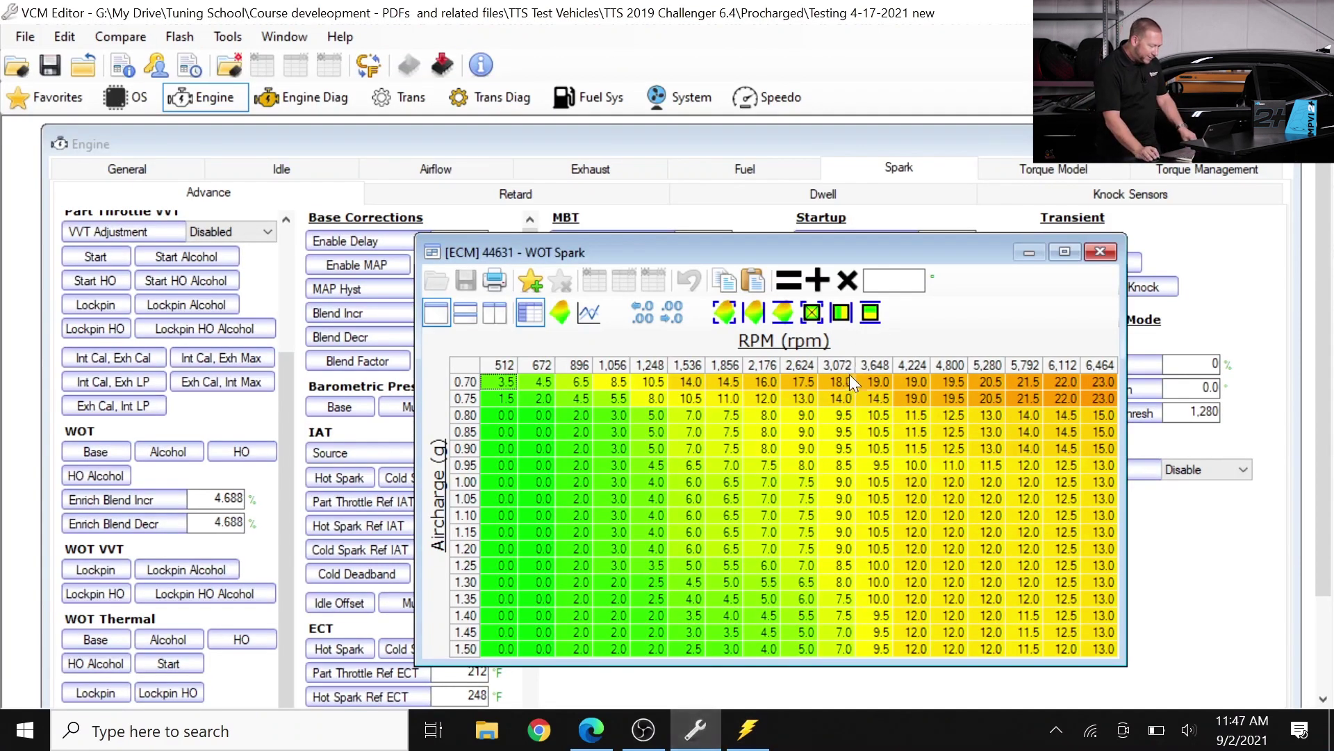
Select the WOT Spark block from 3,072 rpm and 1.00 g aircharge to the bottom-right corner
{"action": "left_click", "coordinate": [837, 503]}
{"action": "left_click", "coordinate": [470, 480]}
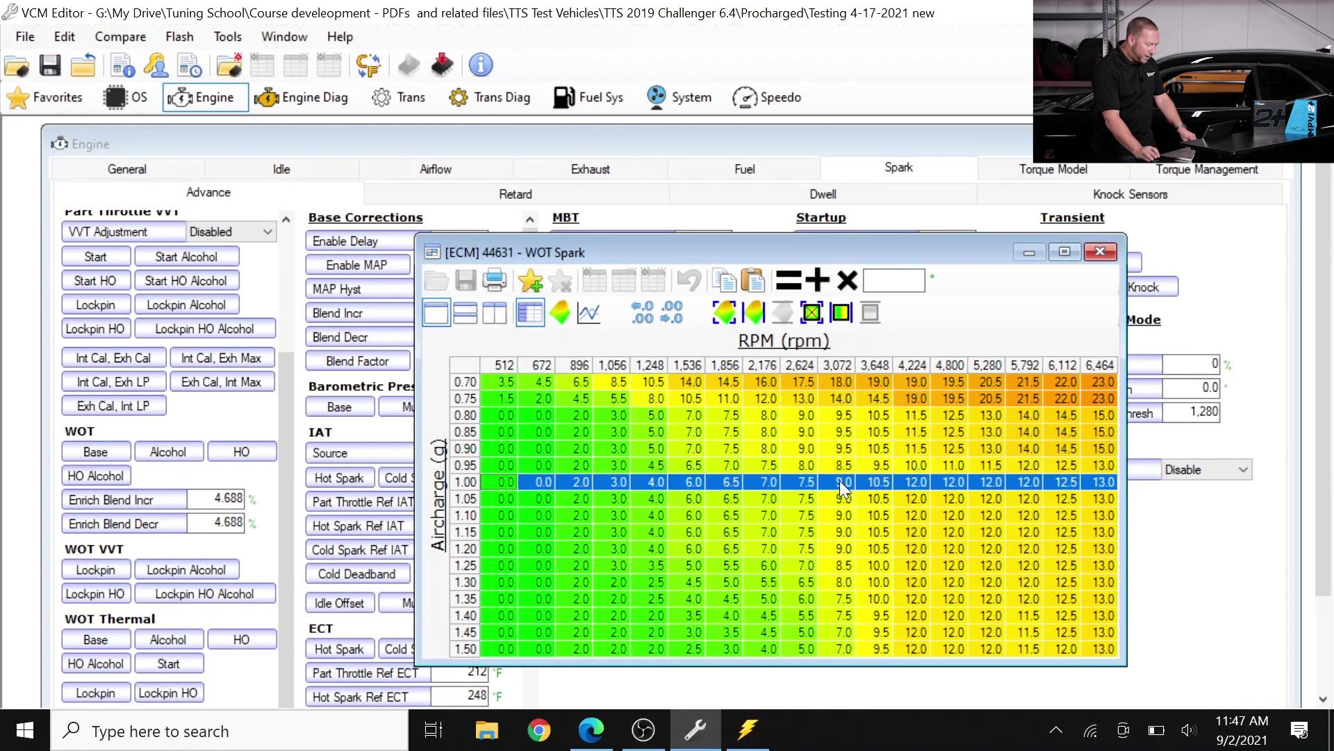
{"action": "left_click_drag", "start_coordinate": [840, 481], "coordinate": [1100, 648]}
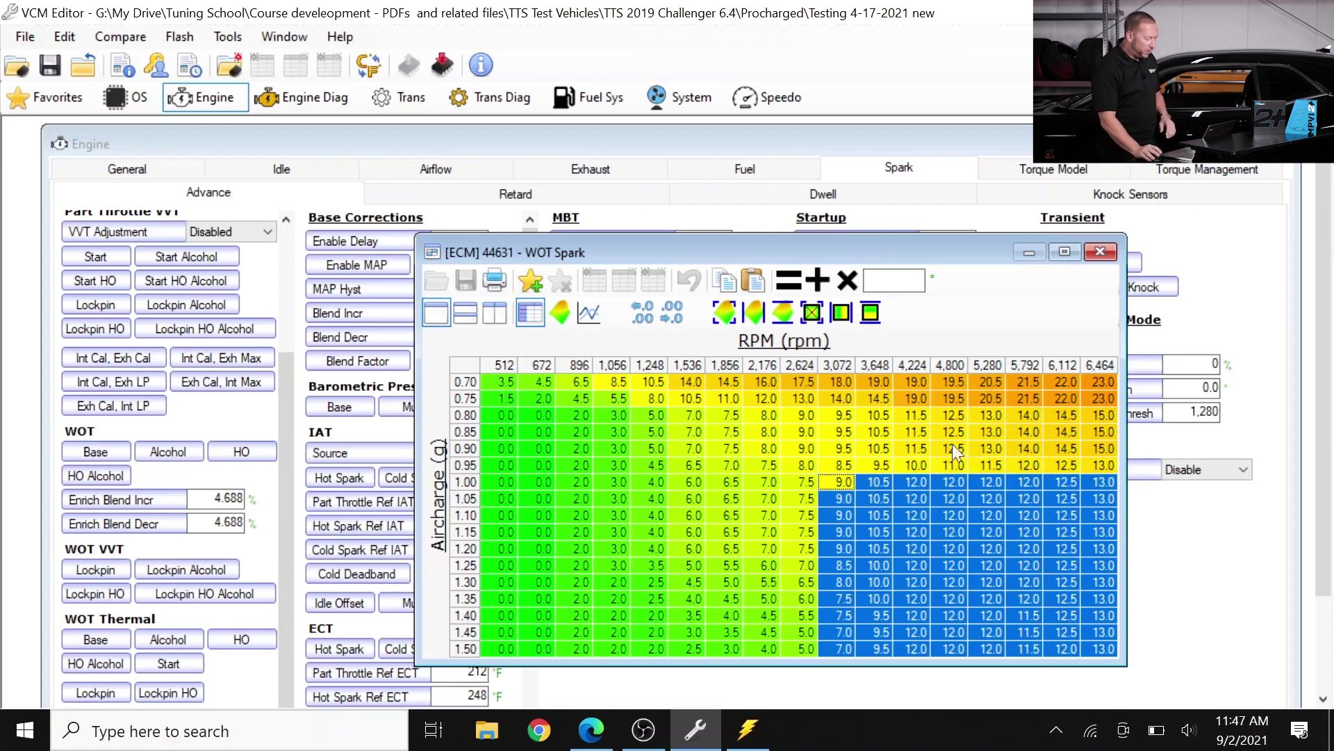
Subtract 4° from the WOT Spark cells at 3,072 rpm and above, 1.00–1.50 g
{"action": "left_click", "coordinate": [894, 280]}
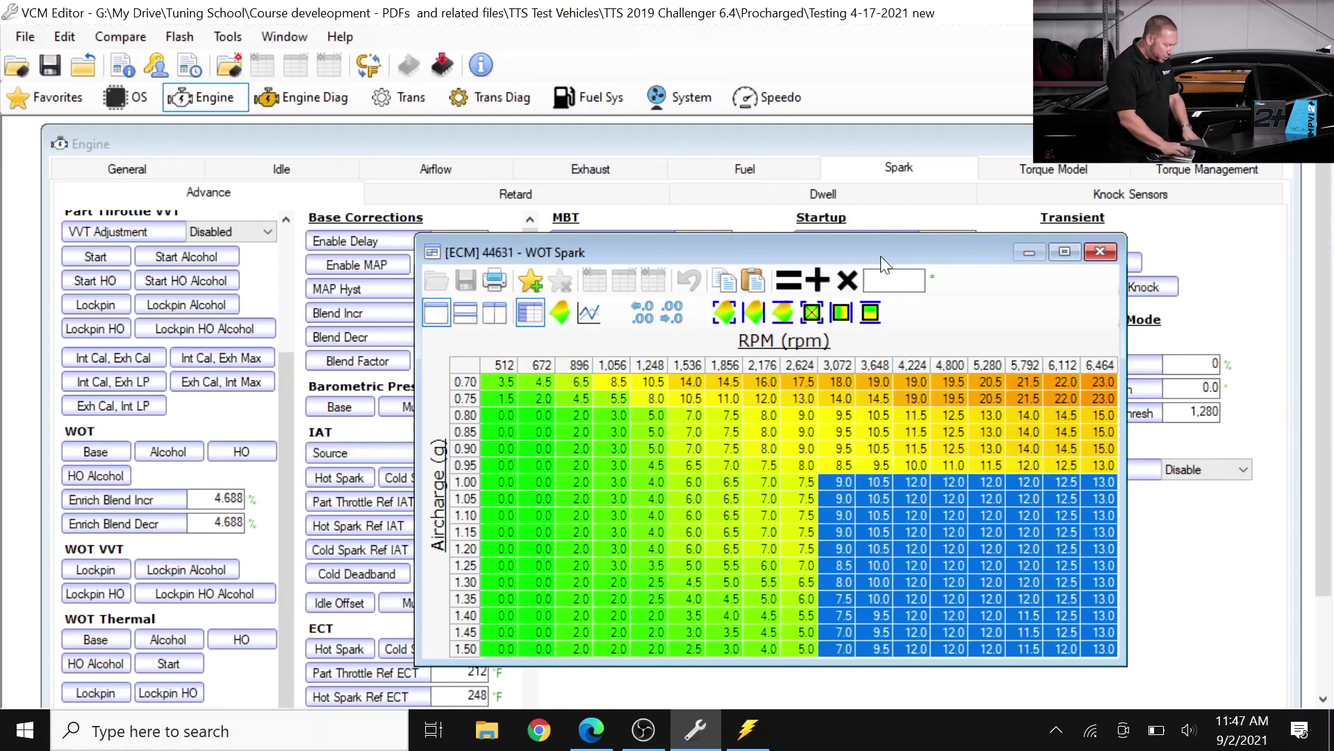
{"action": "type", "text": "-4"}
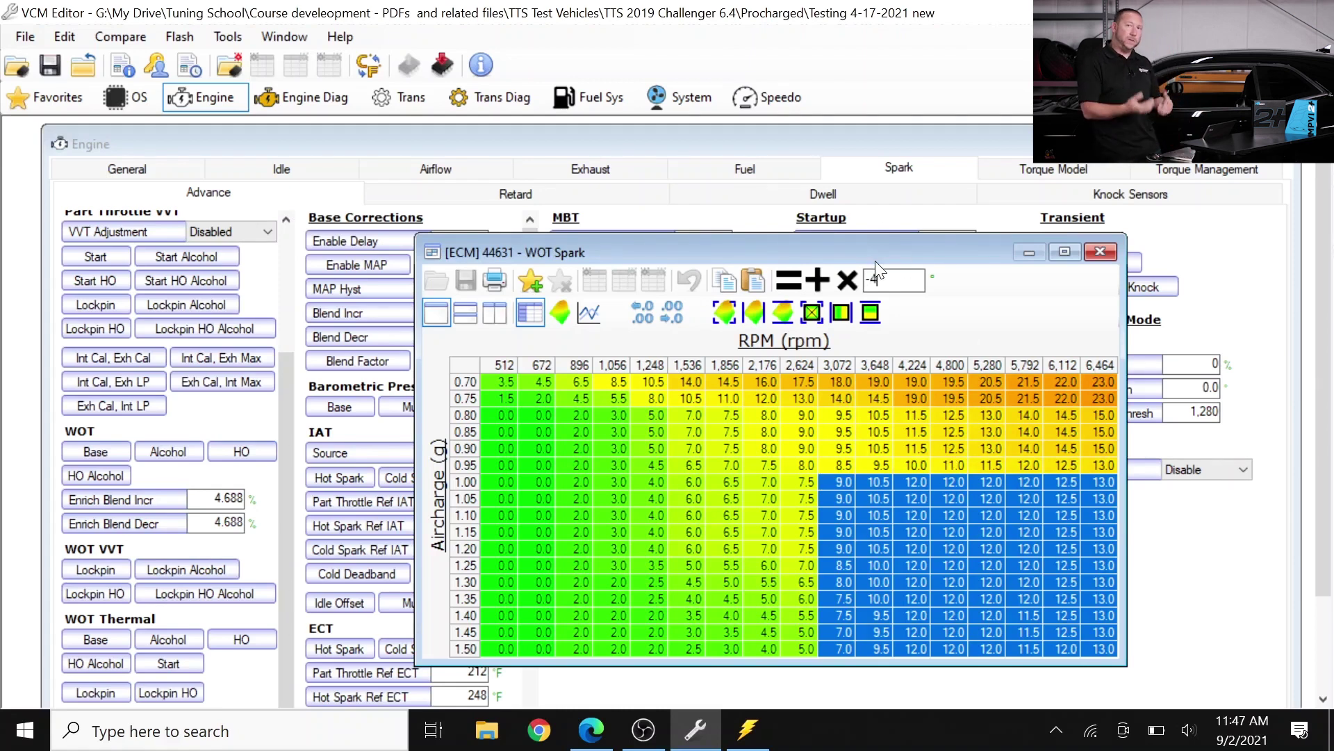
{"action": "left_click", "coordinate": [818, 279]}
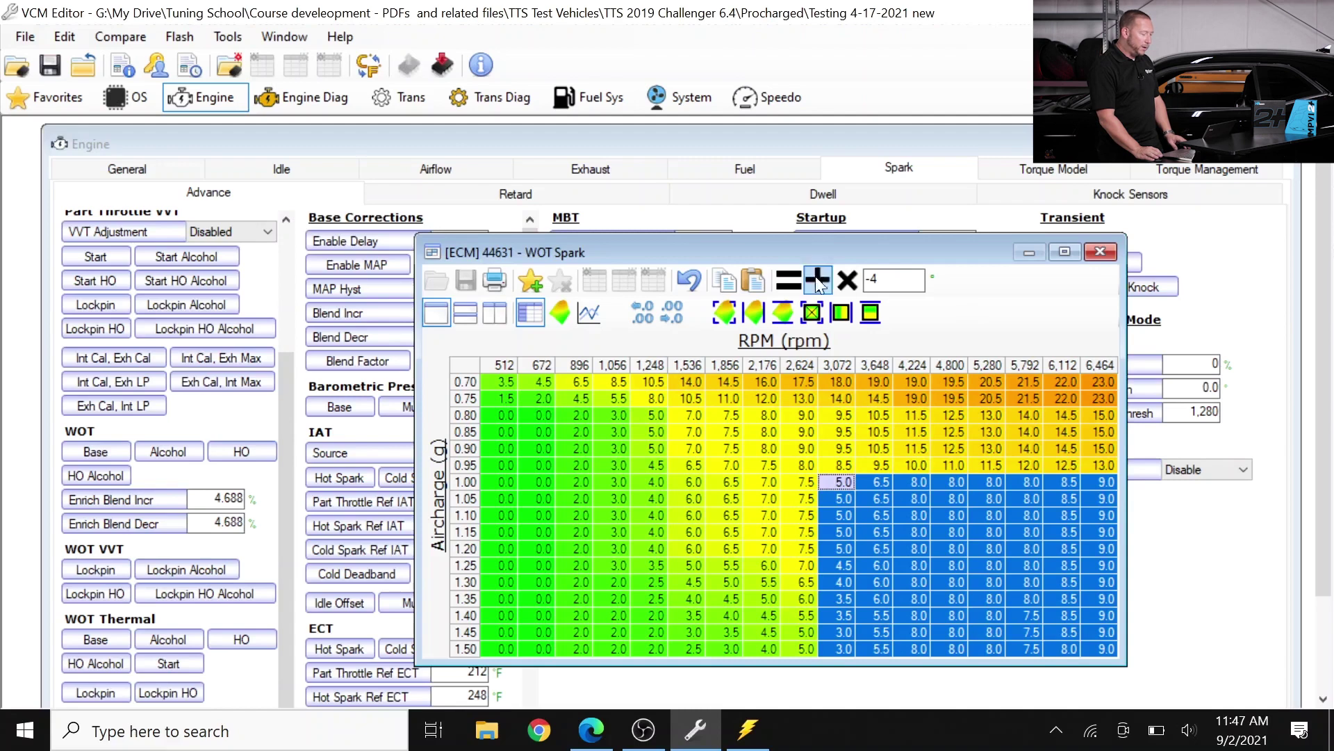
{"action": "left_click", "coordinate": [881, 515]}
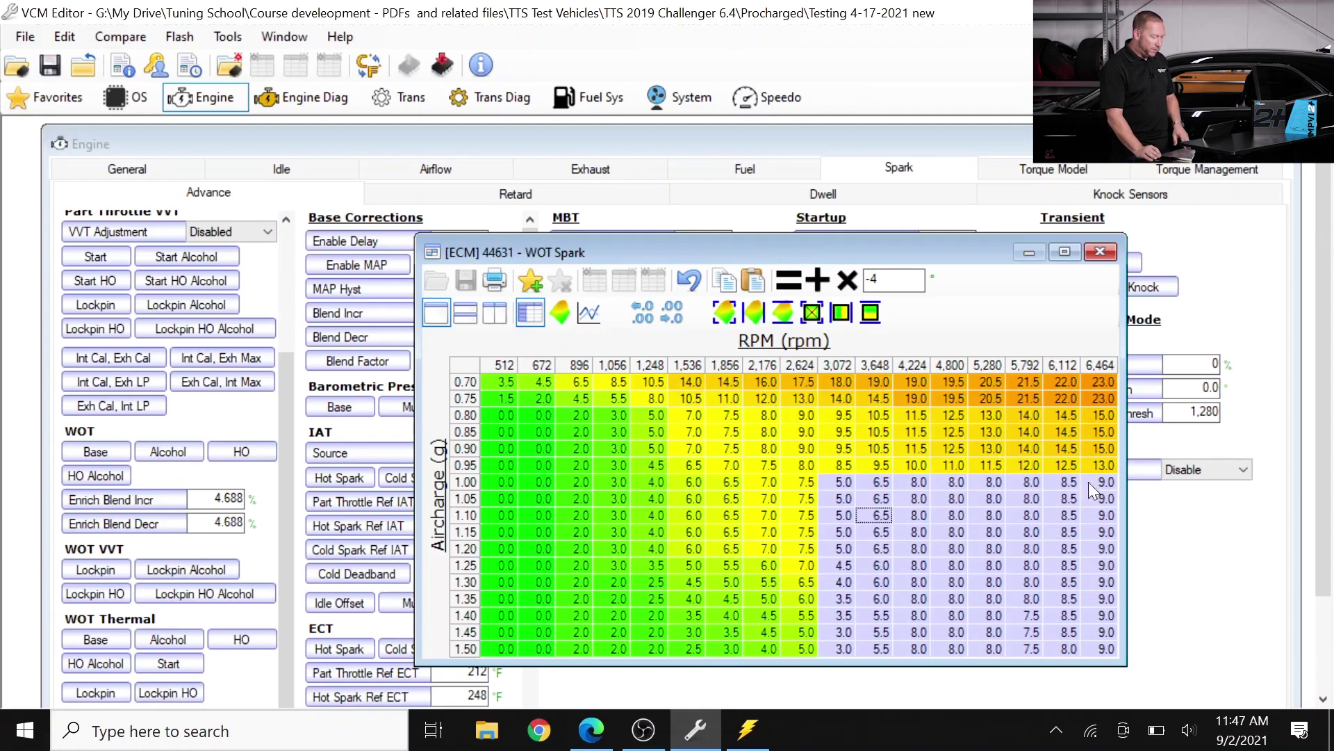
{"action": "left_click_drag", "start_coordinate": [1088, 482], "coordinate": [1026, 466]}
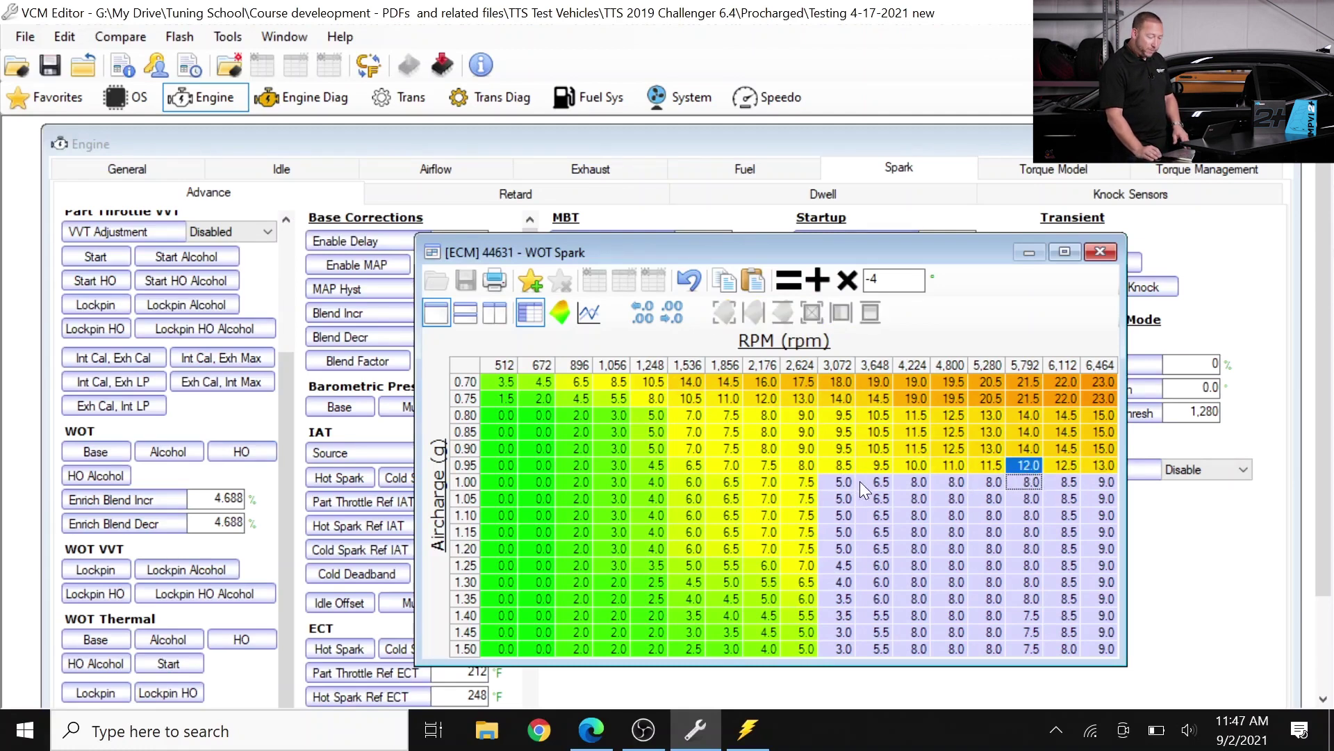
Interpolate vertically across the 0.85–1.00 g rows from 3,072 rpm upward
{"action": "left_click_drag", "start_coordinate": [843, 481], "coordinate": [1108, 437]}
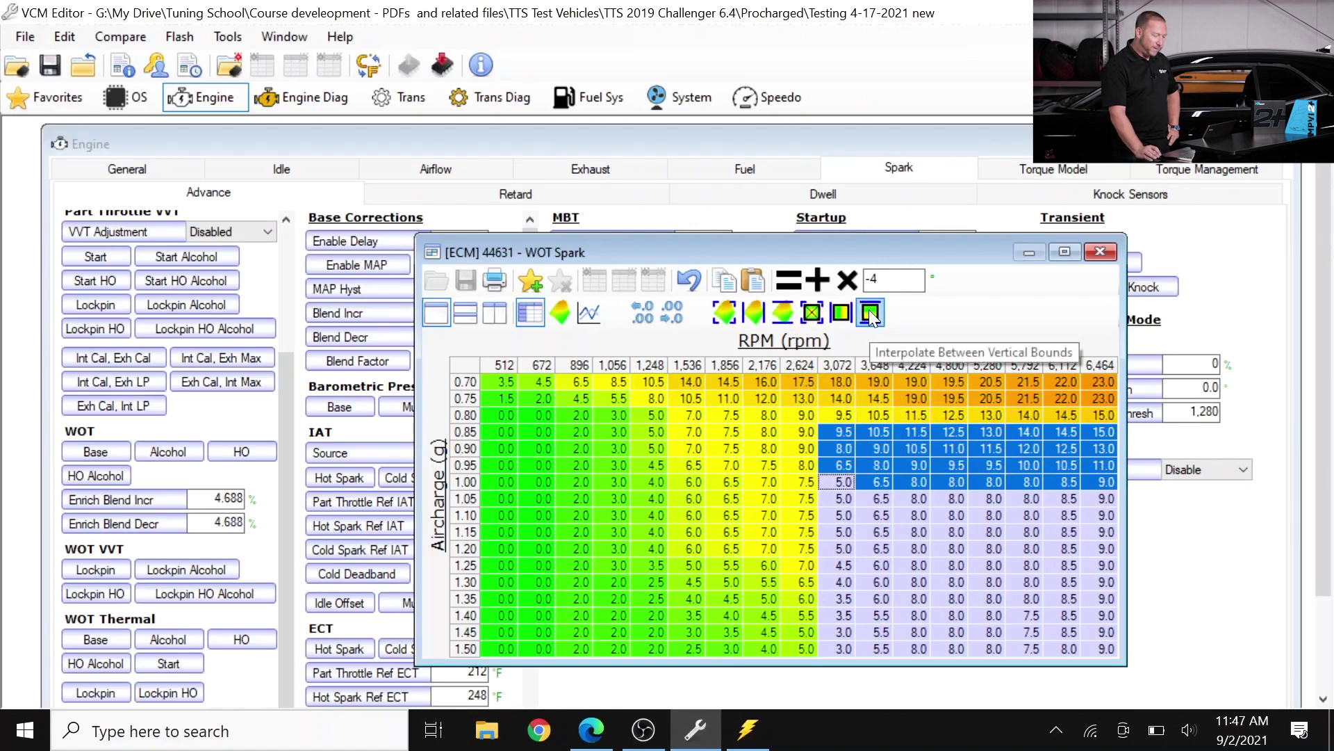
{"action": "left_click", "coordinate": [871, 313]}
{"action": "left_click", "coordinate": [987, 464]}
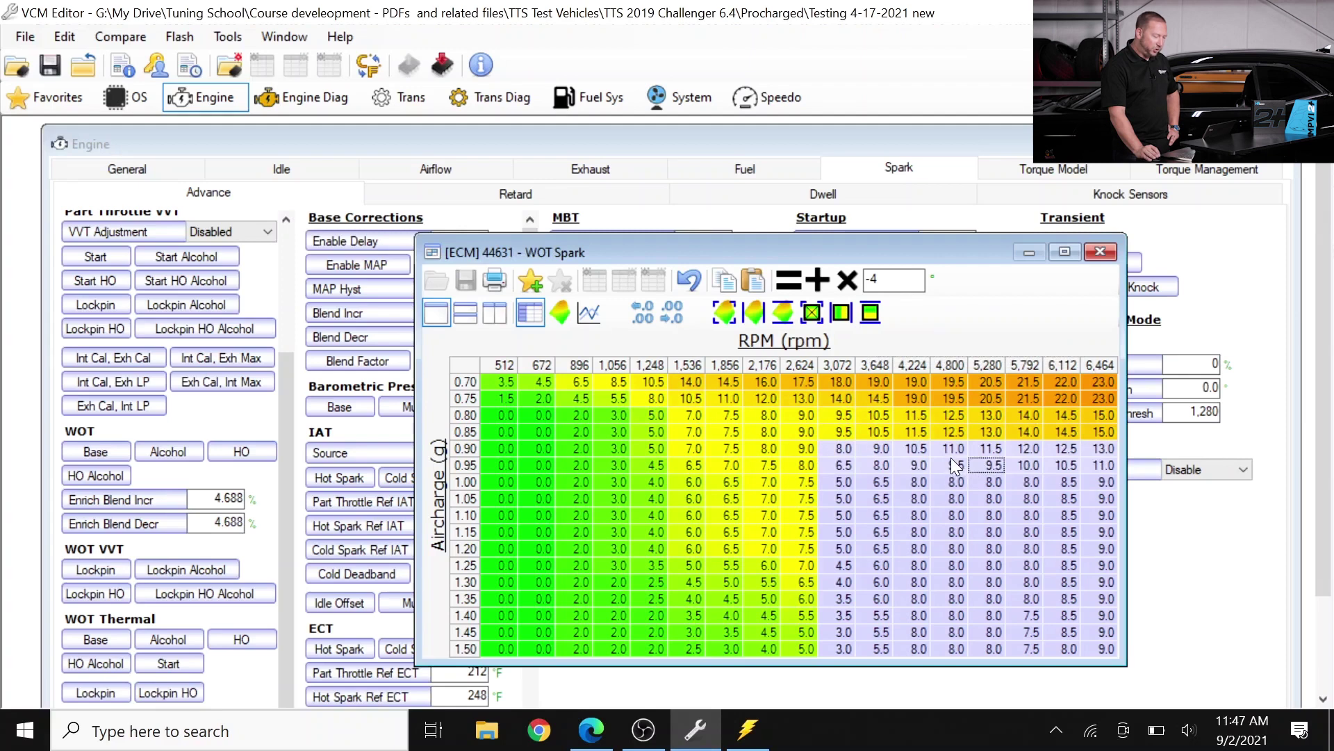
Interpolate horizontally across 1,856–3,072 rpm for 0.90–1.50 g, then close the WOT Spark table
{"action": "left_click", "coordinate": [840, 448]}
{"action": "left_click_drag", "start_coordinate": [840, 448], "coordinate": [736, 652]}
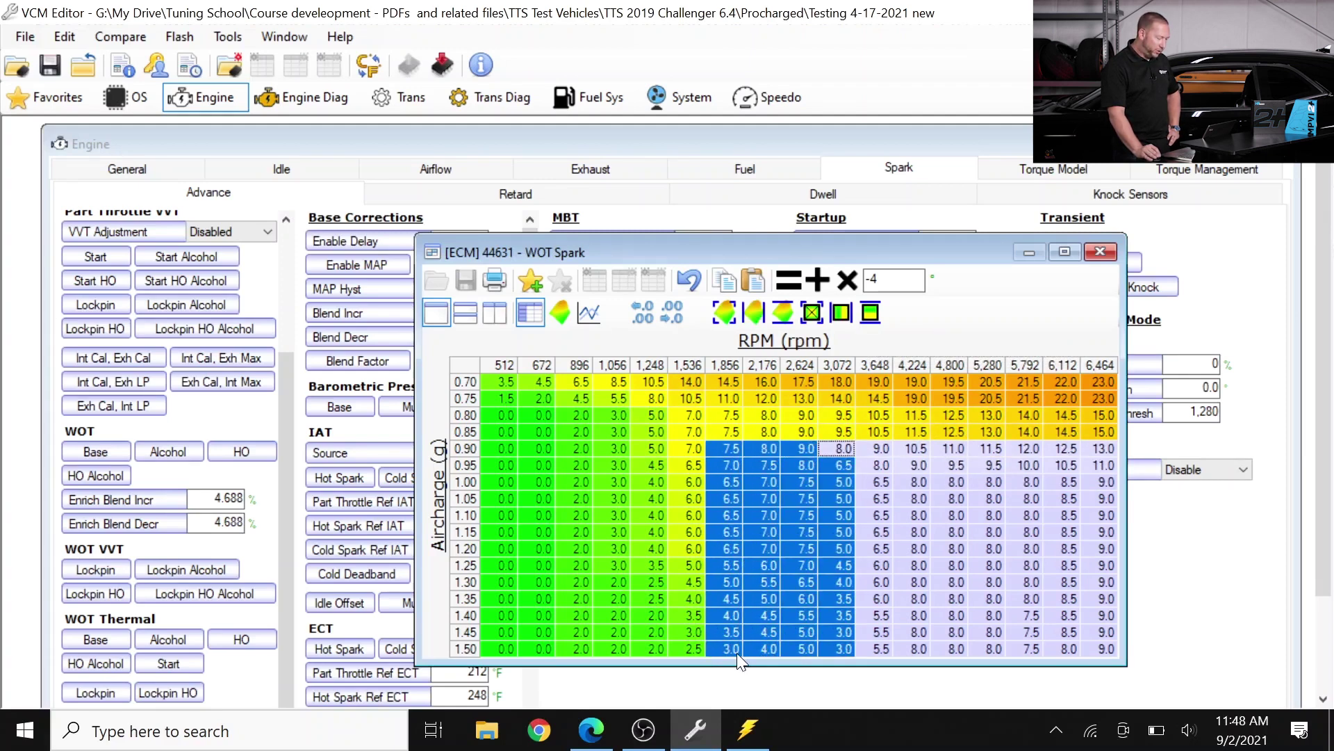
{"action": "left_click", "coordinate": [839, 314]}
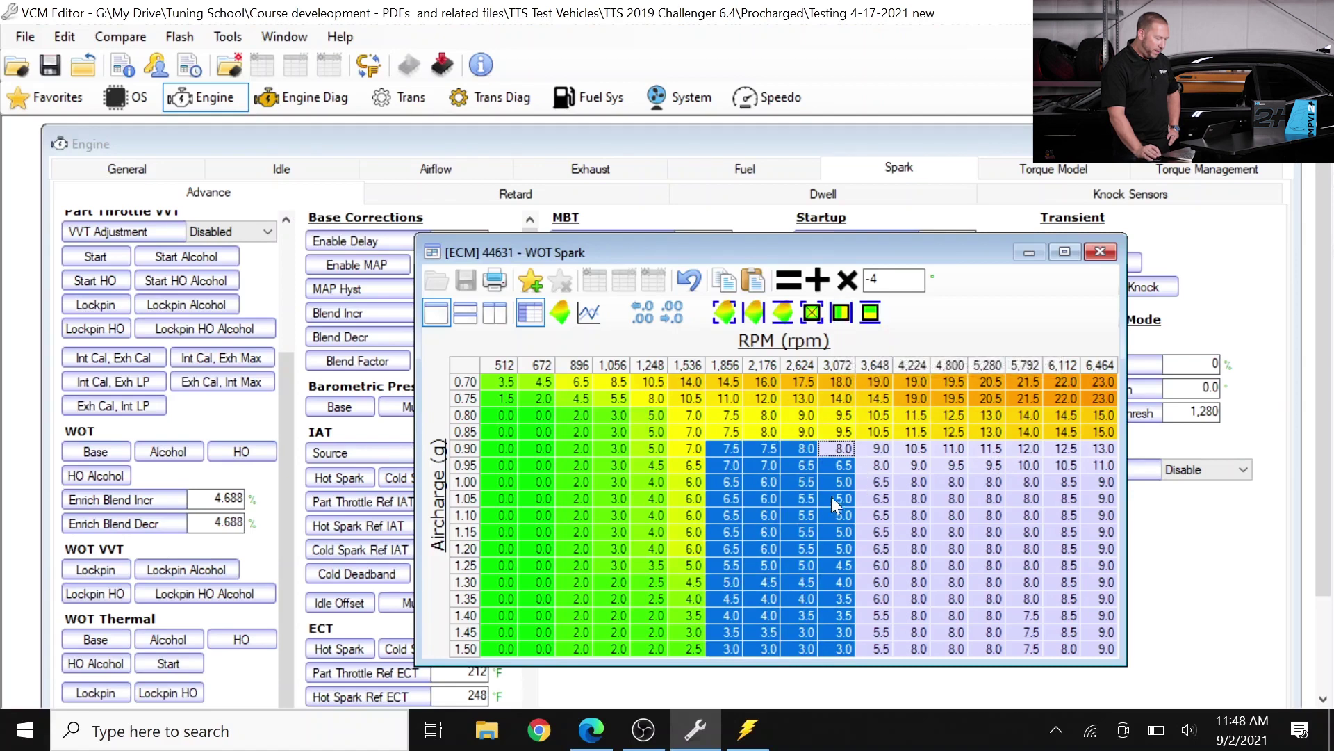
{"action": "left_click", "coordinate": [842, 498]}
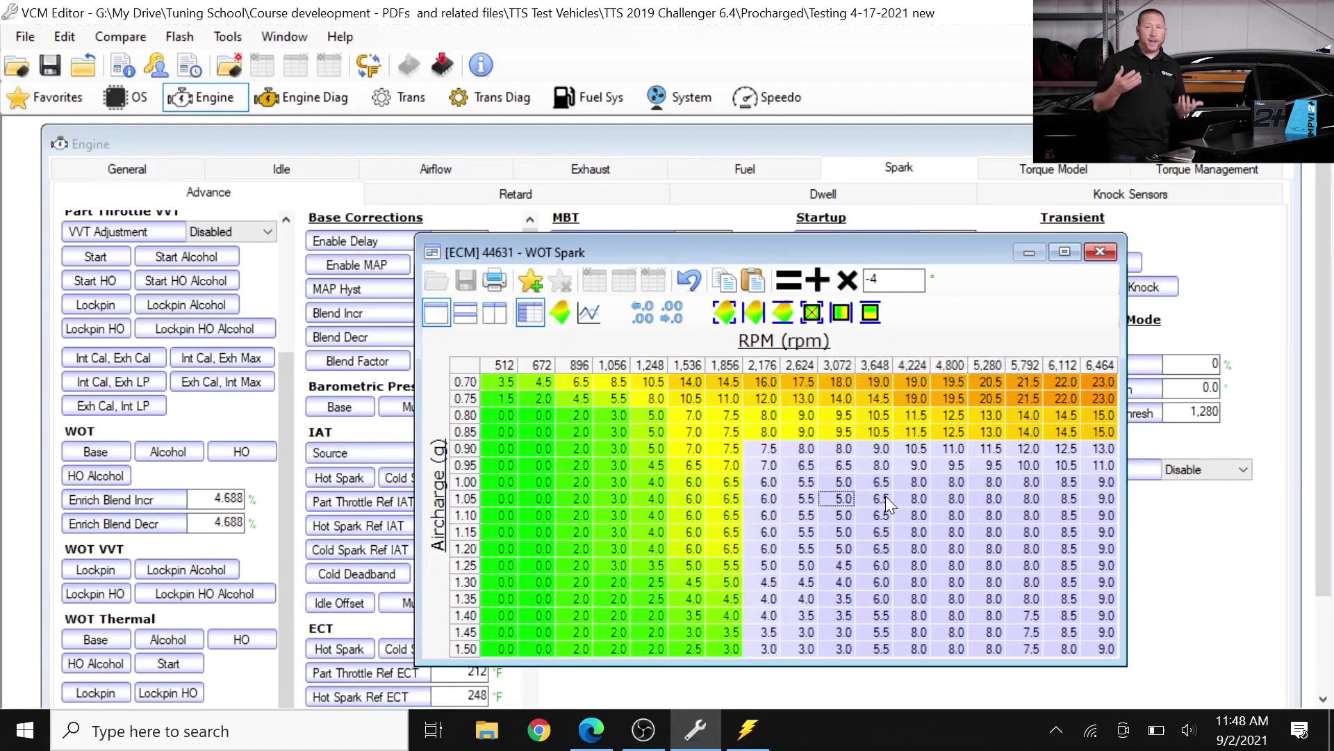
{"action": "left_click", "coordinate": [1101, 252]}
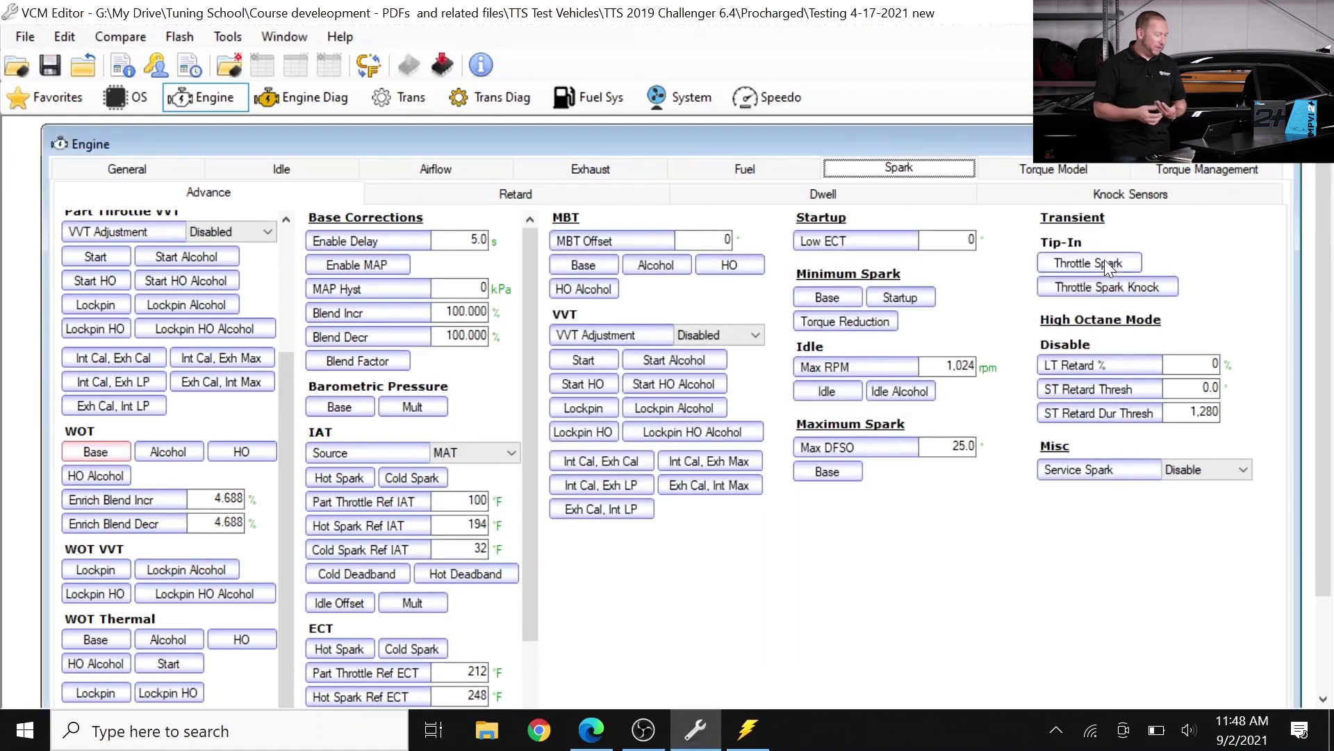